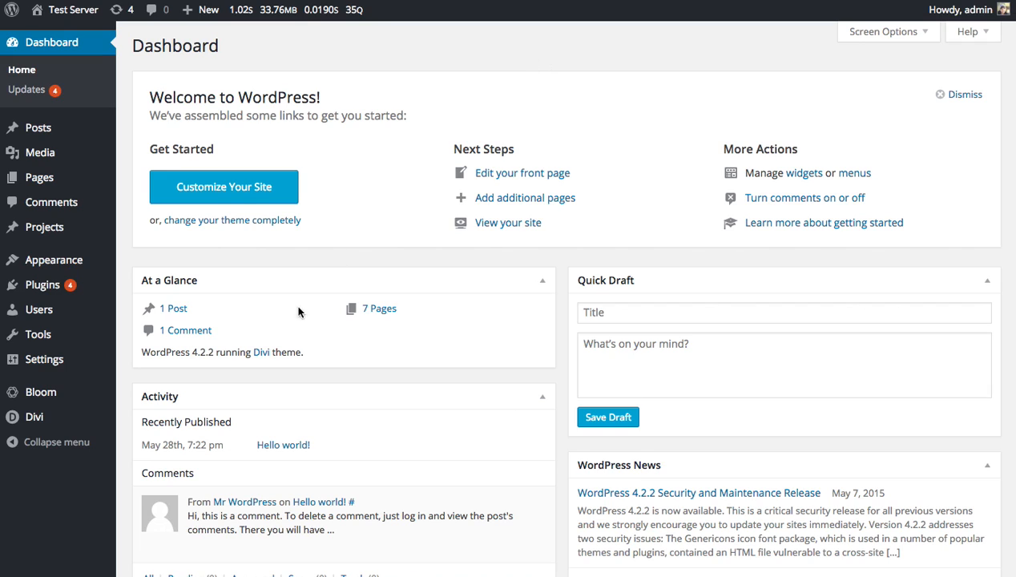
# Open the Divi Theme Customizer's Header & Navigation settings and preview the Sample Page submenu in the secondary menu bar.
pyautogui.moveTo(45, 418)
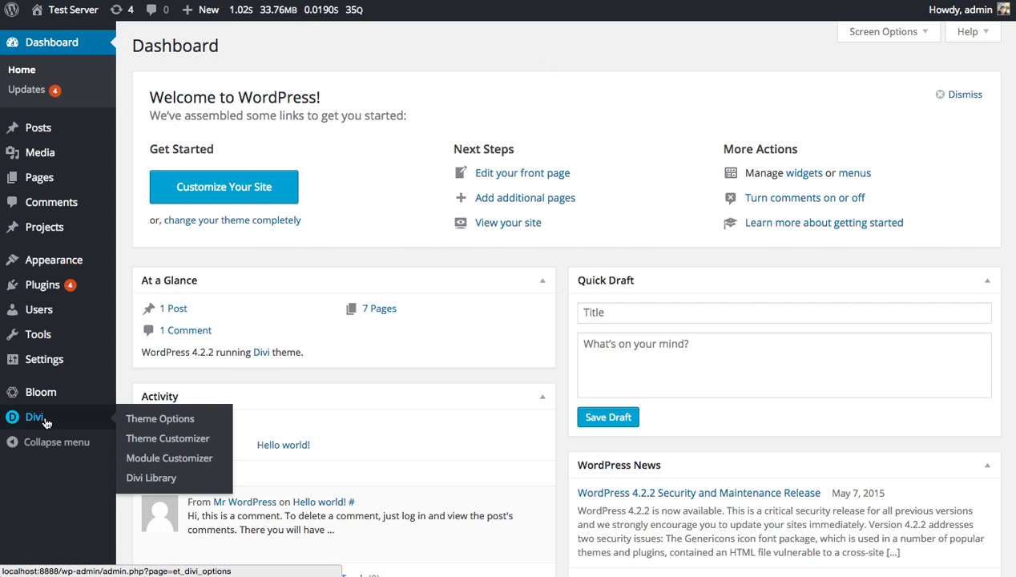
pyautogui.click(159, 440)
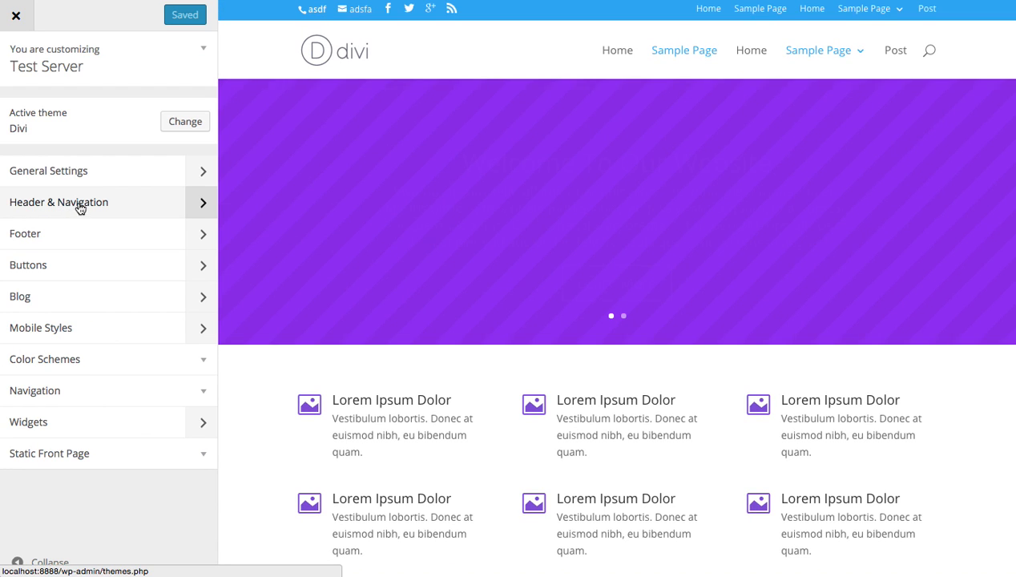
pyautogui.click(84, 208)
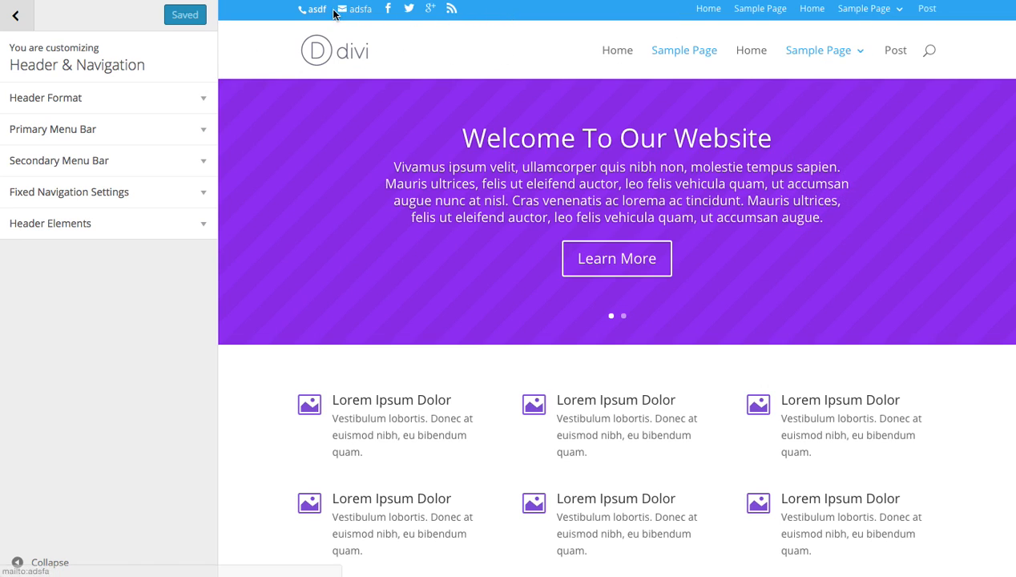
pyautogui.moveTo(864, 9)
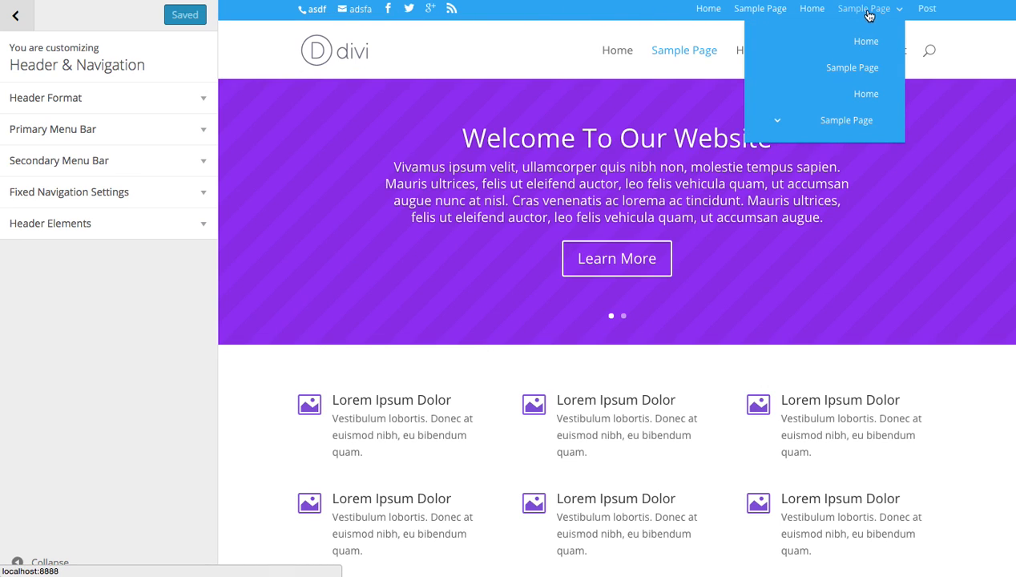
pyautogui.moveTo(846, 120)
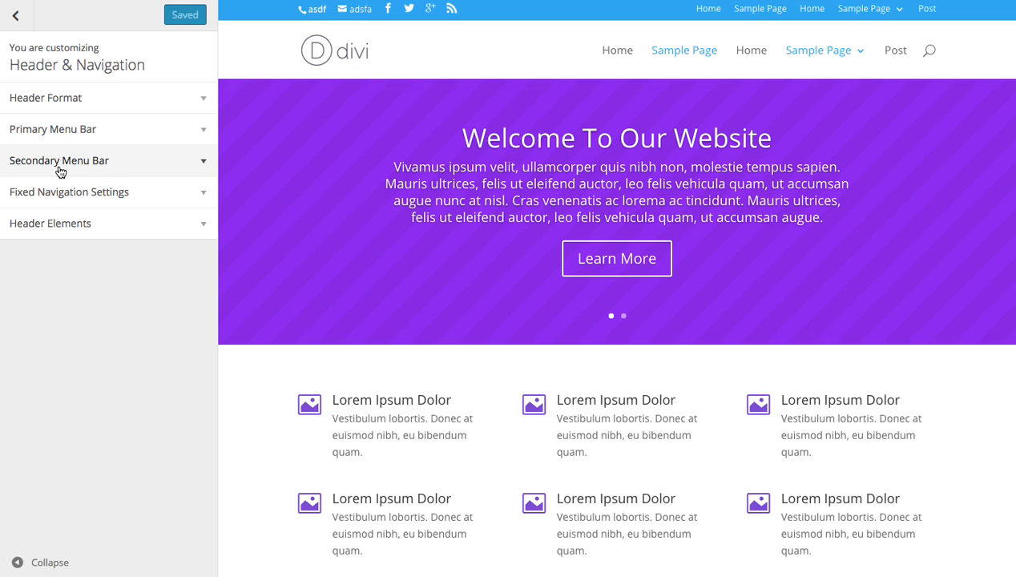
# Enable vertical navigation in the Header Format settings to preview the side menu, and disable it again.
pyautogui.click(99, 102)
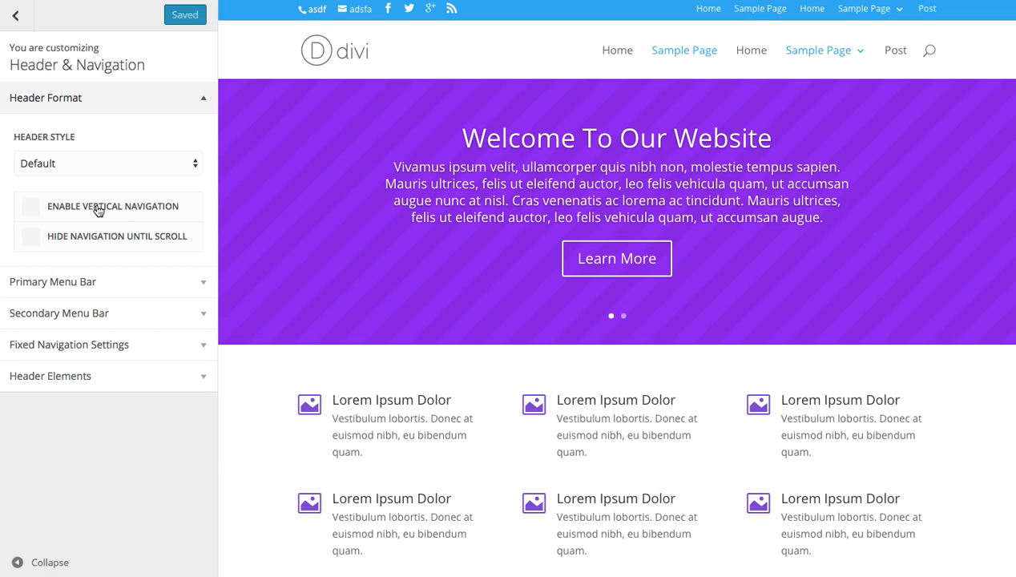
pyautogui.click(108, 210)
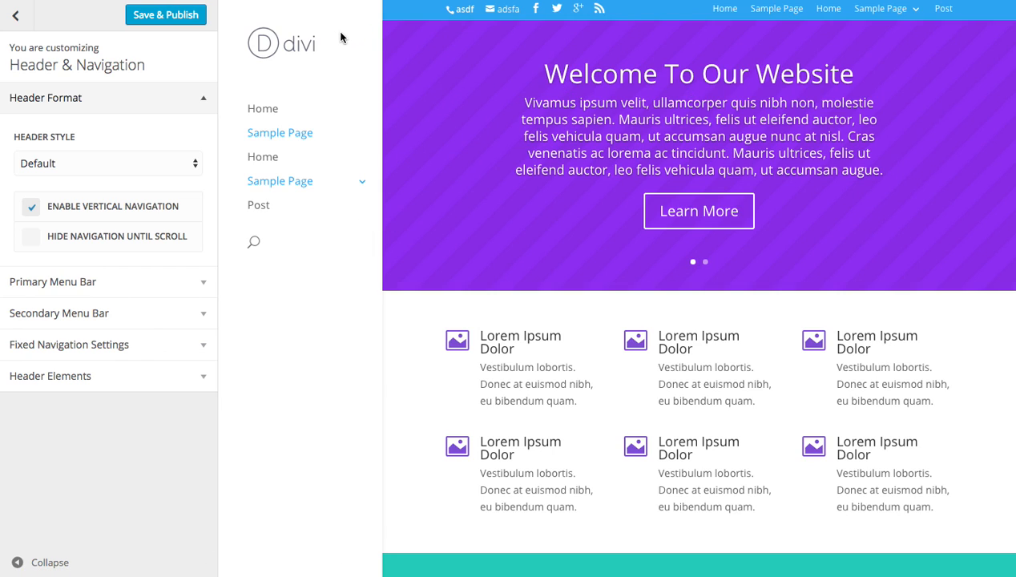
pyautogui.moveTo(290, 182)
pyautogui.click(102, 207)
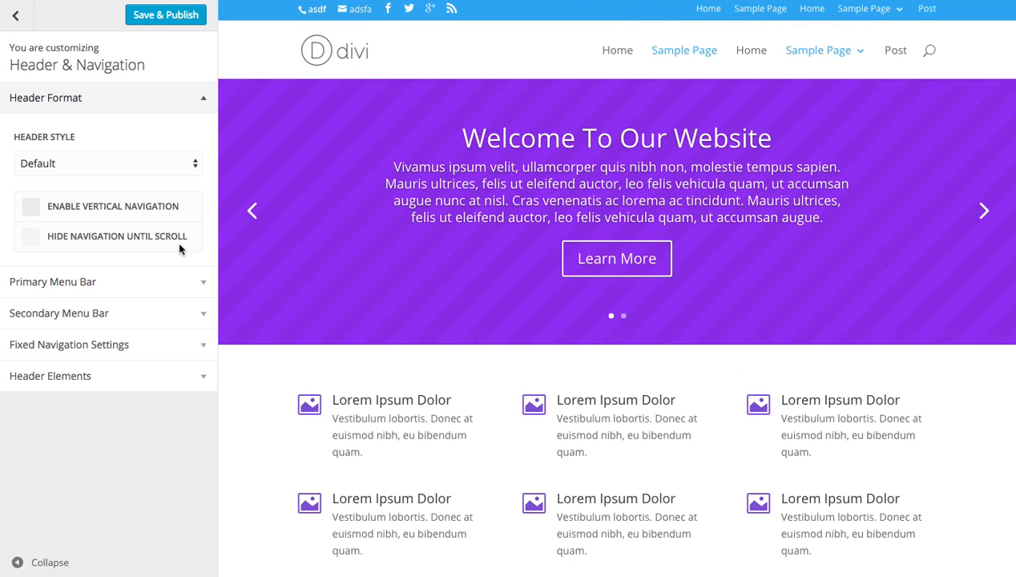
# Enable Hide Navigation Until Scroll in the Header Format settings and test how the header behaves in the page preview.
pyautogui.click(110, 239)
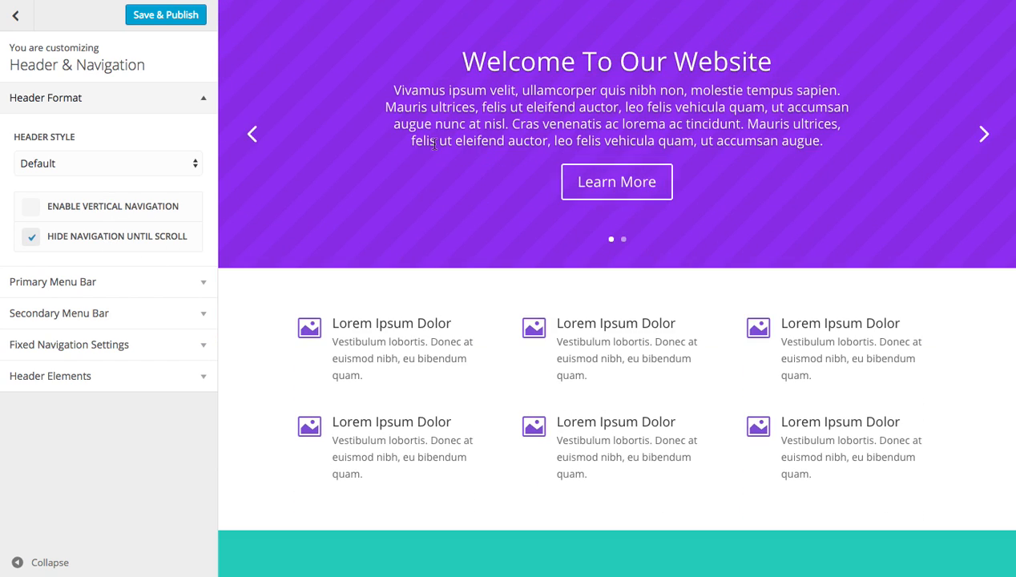
pyautogui.scroll(-5, 381, 150)
pyautogui.scroll(5, 381, 216)
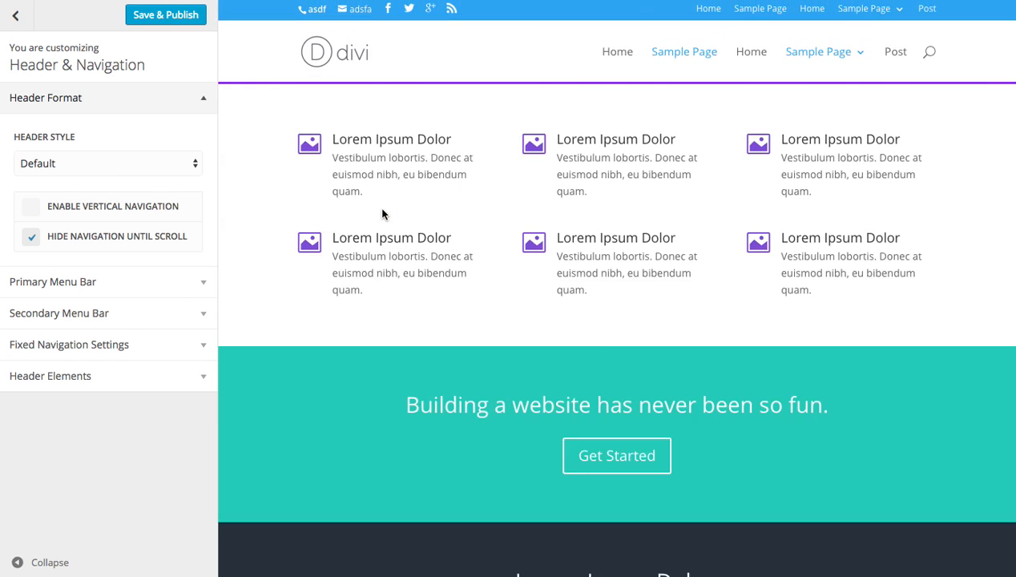
pyautogui.scroll(-4, 390, 208)
pyautogui.scroll(-4, 389, 207)
pyautogui.scroll(7, 388, 208)
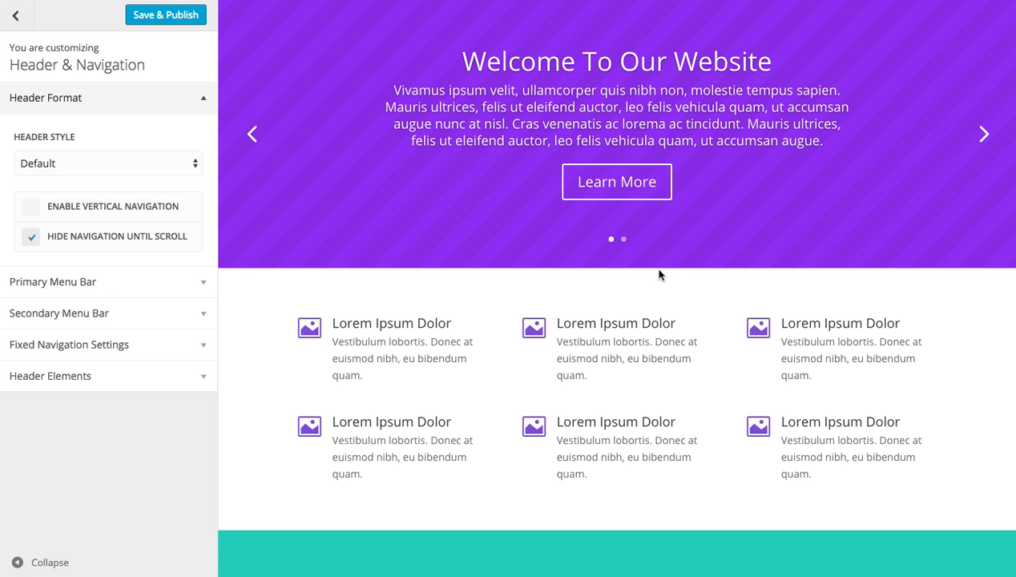
pyautogui.scroll(-5, 727, 192)
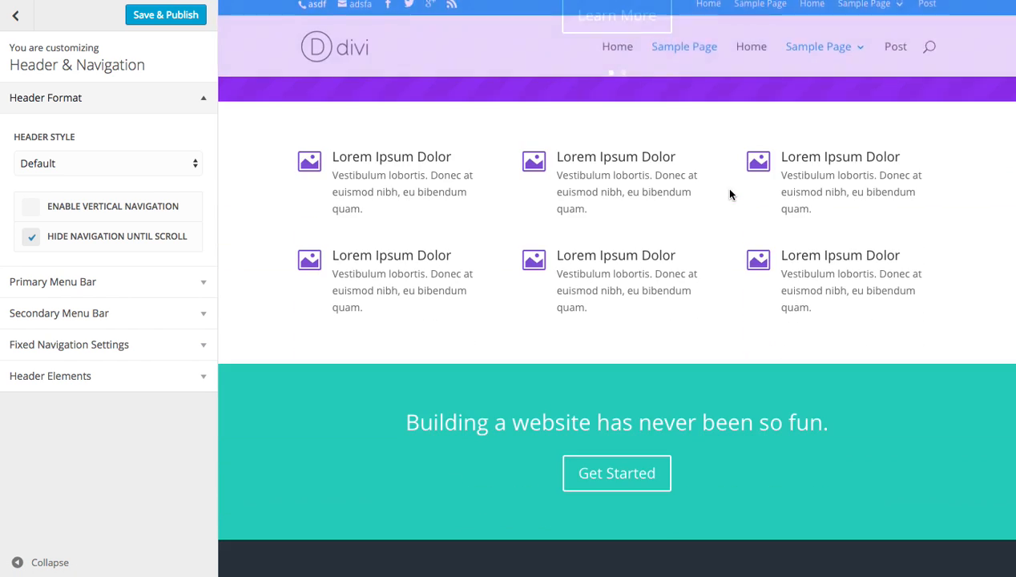
pyautogui.scroll(5, 724, 196)
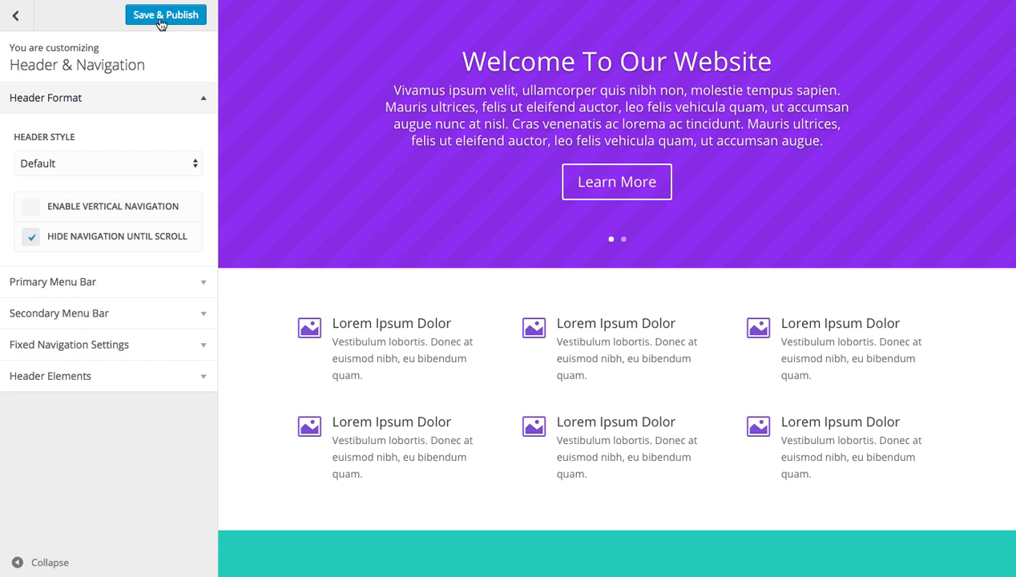
# Leave the Theme Customizer without saving the changes and check the fixed header on the live home page.
pyautogui.click(18, 17)
pyautogui.click(19, 19)
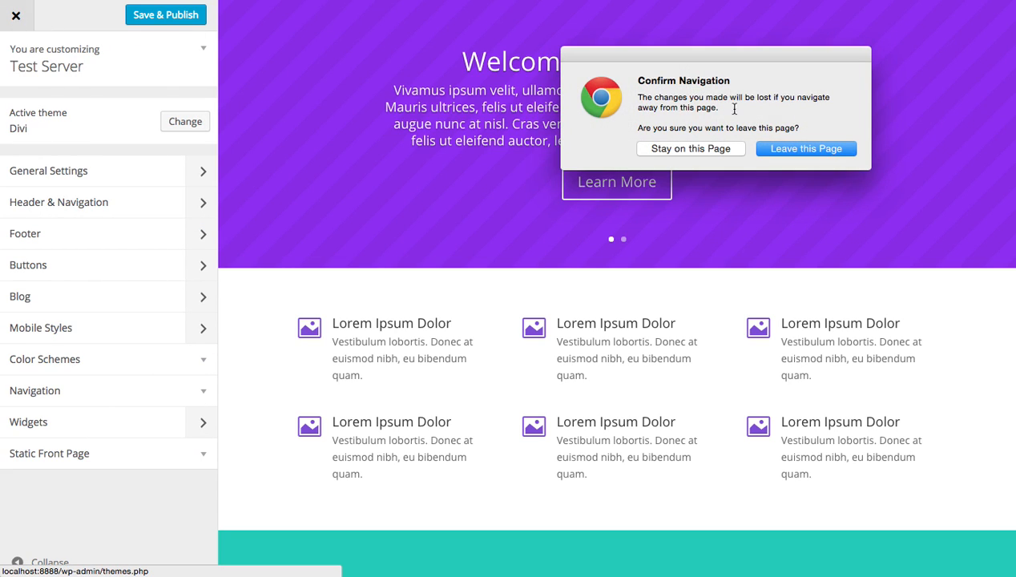
pyautogui.click(813, 144)
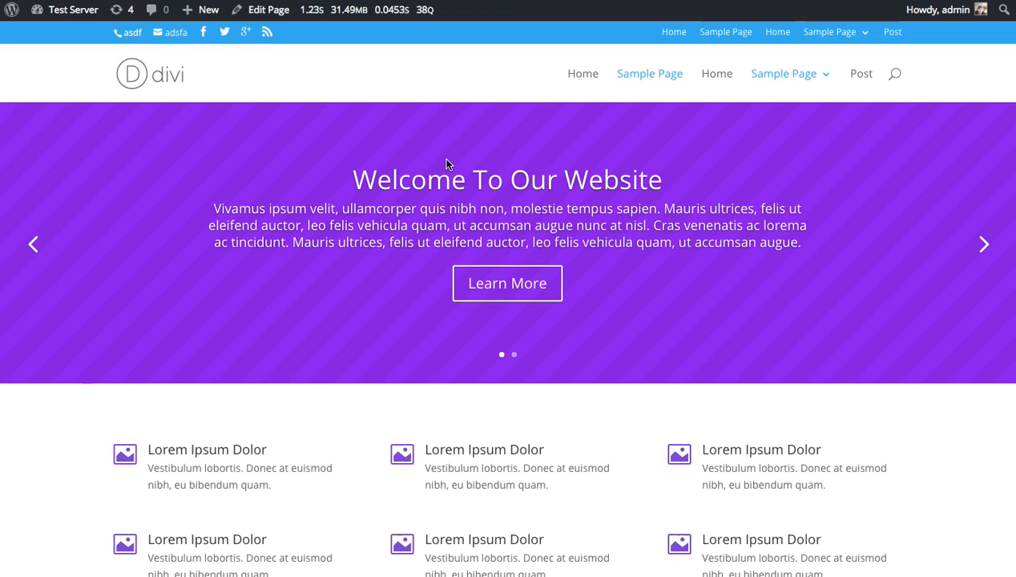
pyautogui.scroll(-1, 498, 88)
pyautogui.scroll(-15, 498, 92)
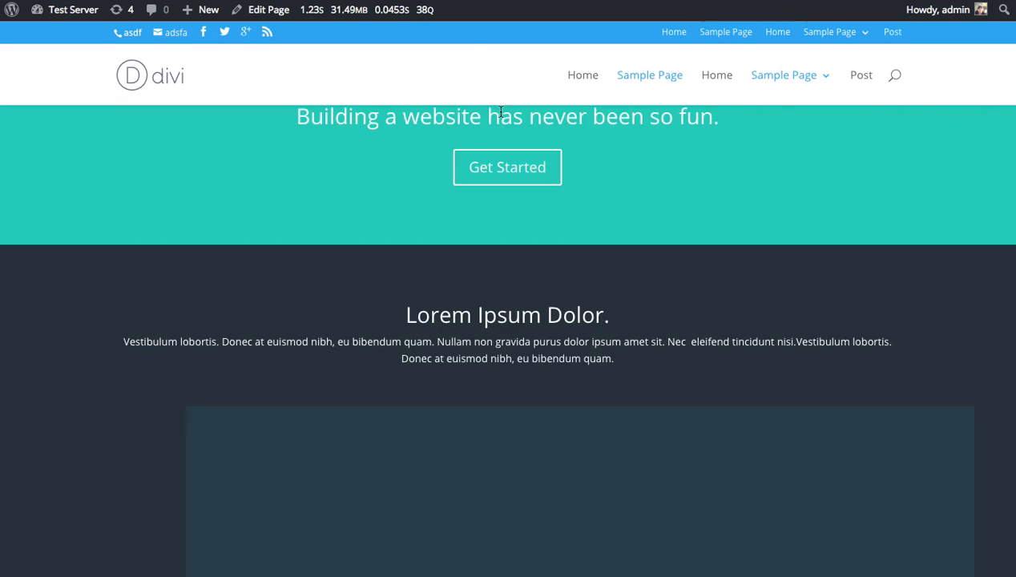
pyautogui.scroll(15, 500, 112)
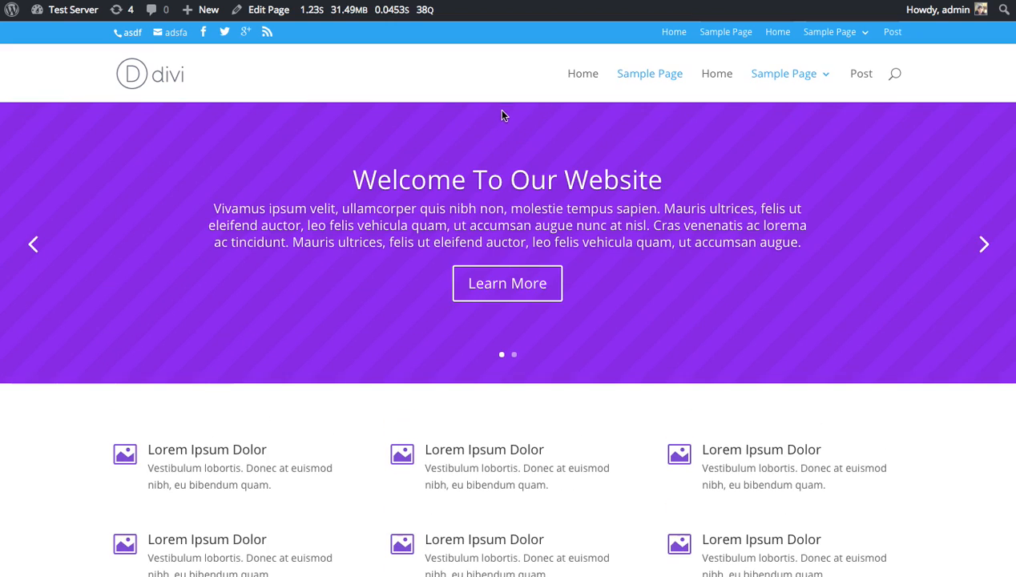
# Reopen the customizer from the live site and expand the Header Format settings within Header & Navigation.
pyautogui.moveTo(98, 16)
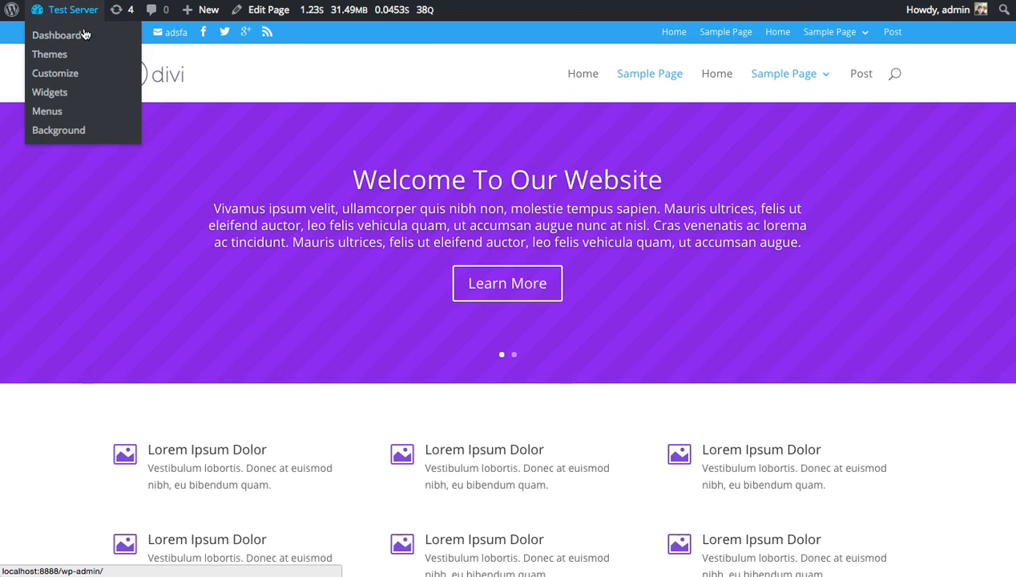
pyautogui.click(71, 77)
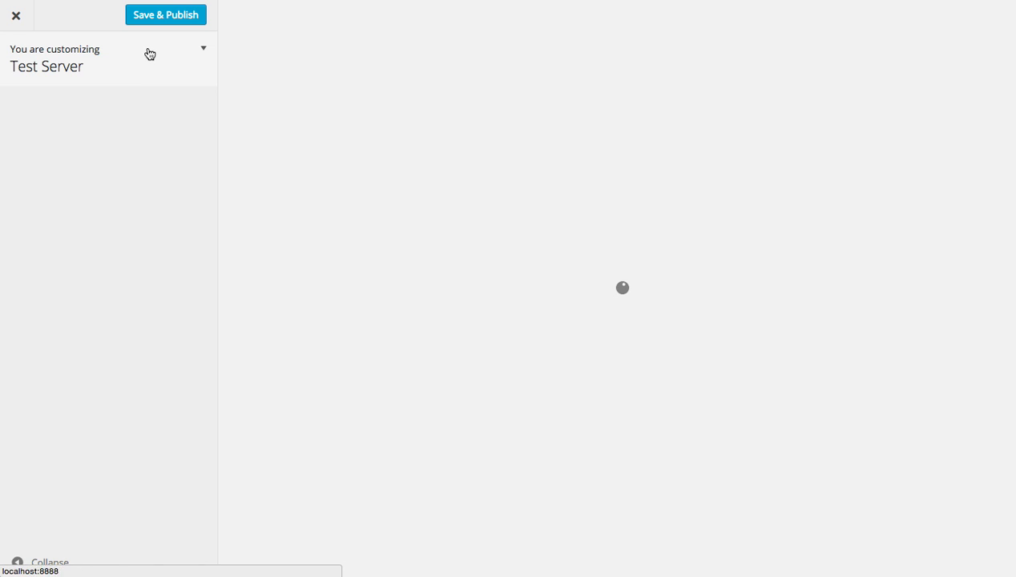
pyautogui.click(72, 210)
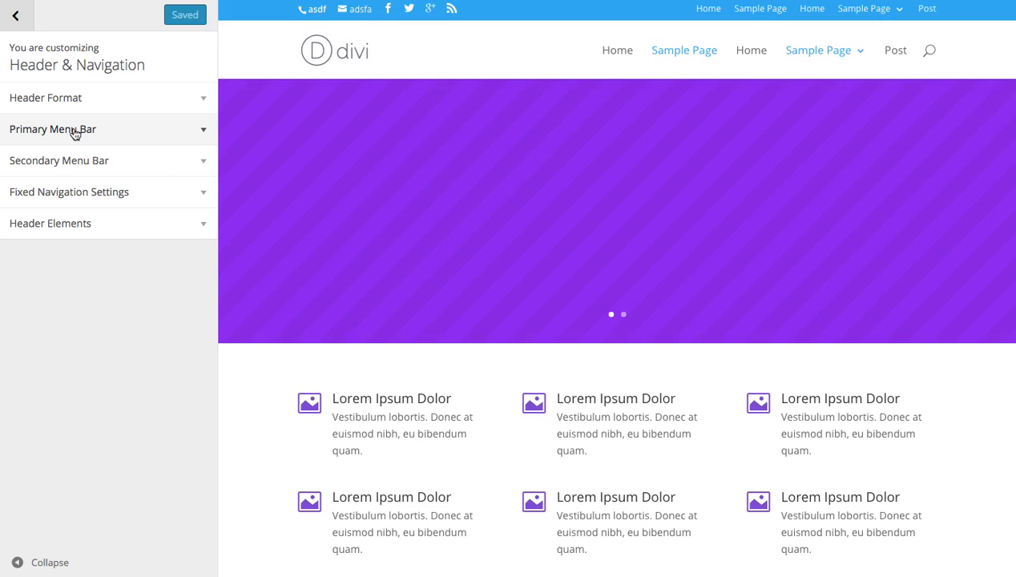
pyautogui.click(72, 111)
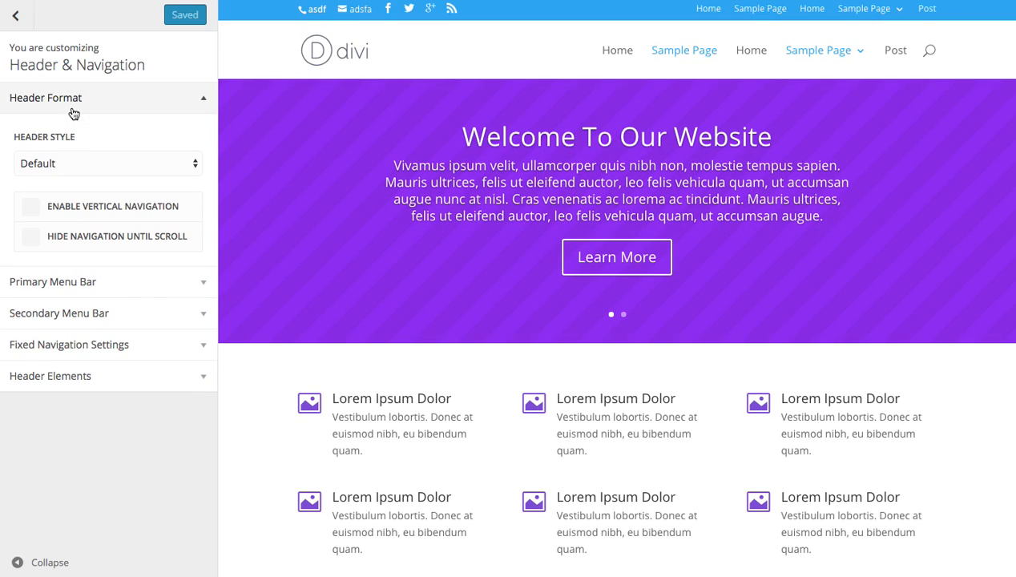
# Preview the Centered header style and switch the header to Centered Inline Logo.
pyautogui.click(73, 161)
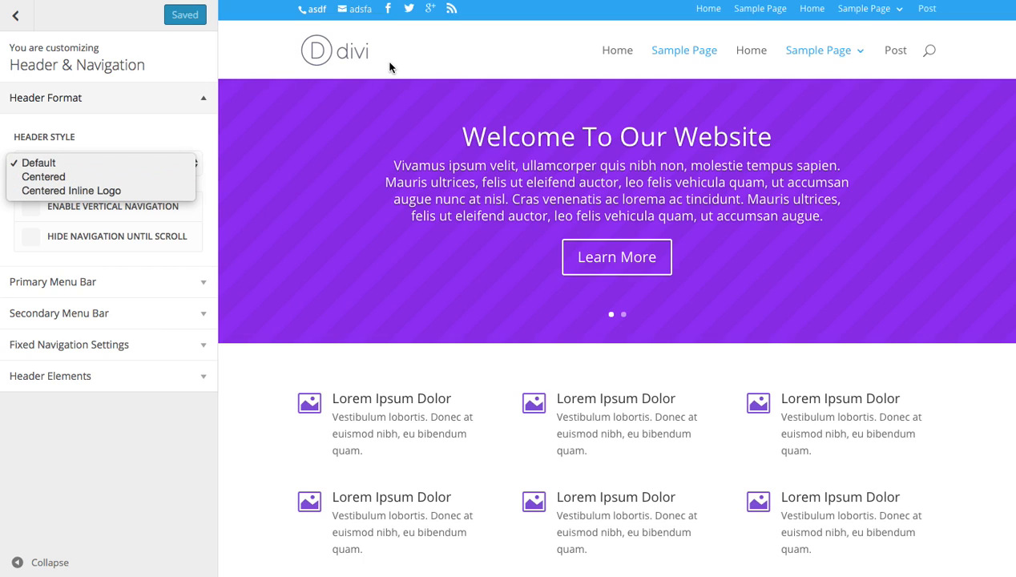
pyautogui.click(118, 177)
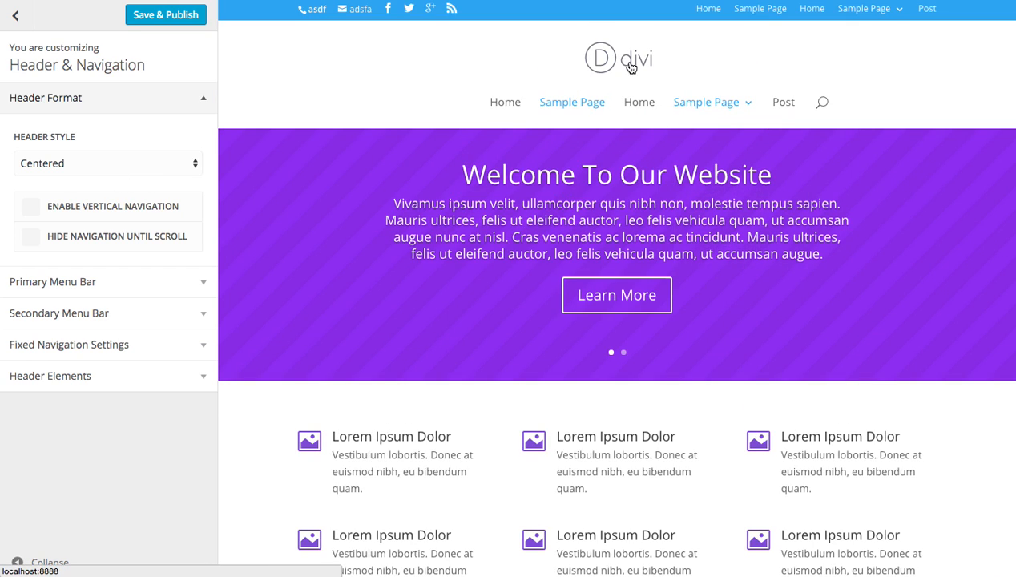
pyautogui.click(170, 165)
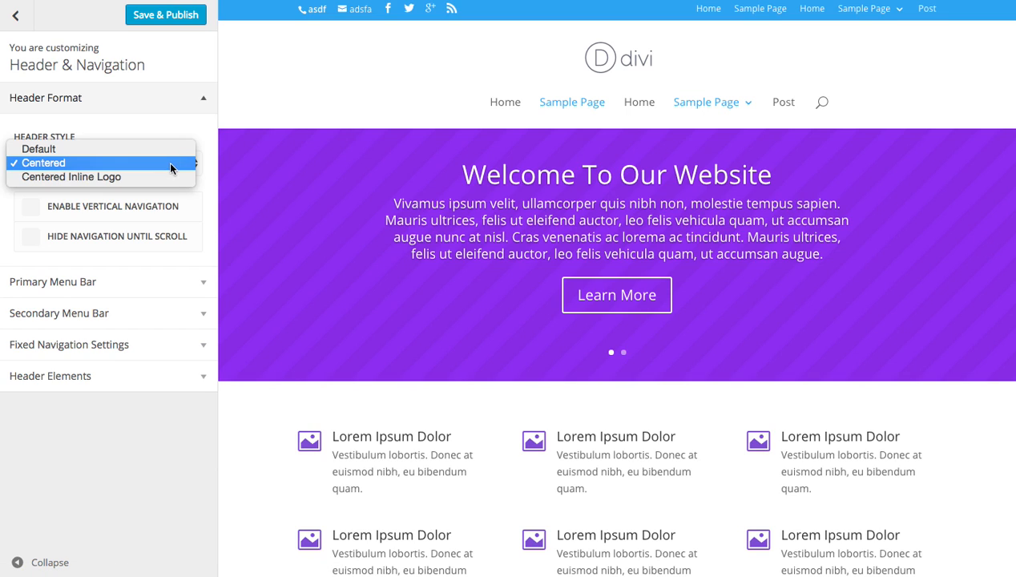
pyautogui.click(148, 182)
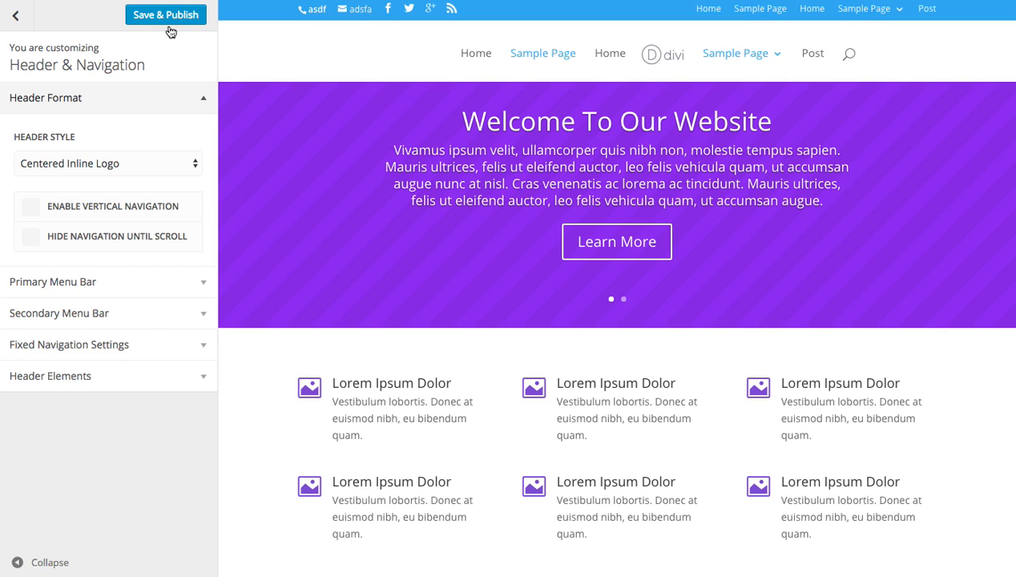
# Hide the logo image in the Primary Menu Bar settings to preview the header without it, and show it again.
pyautogui.click(116, 96)
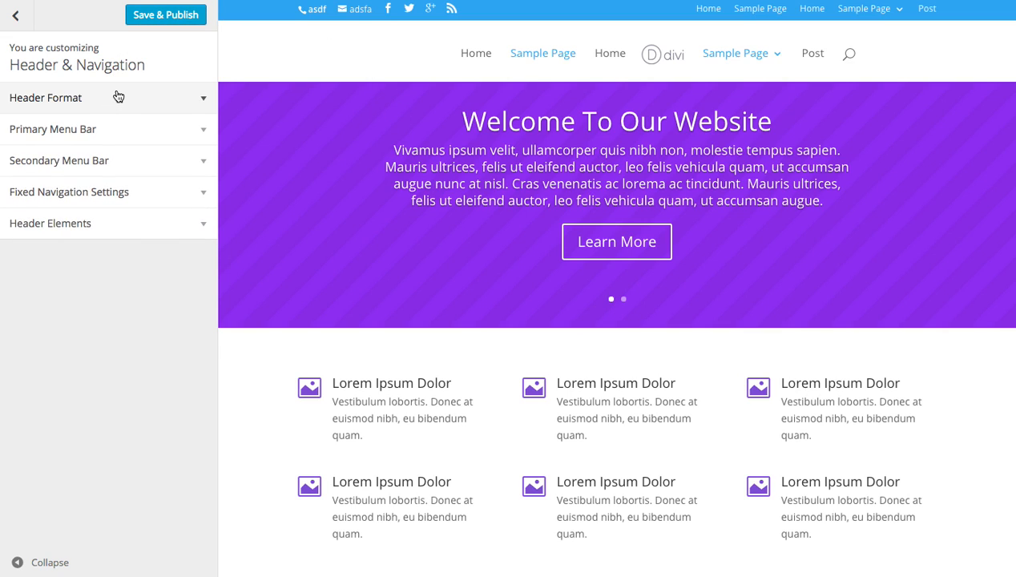
pyautogui.click(96, 131)
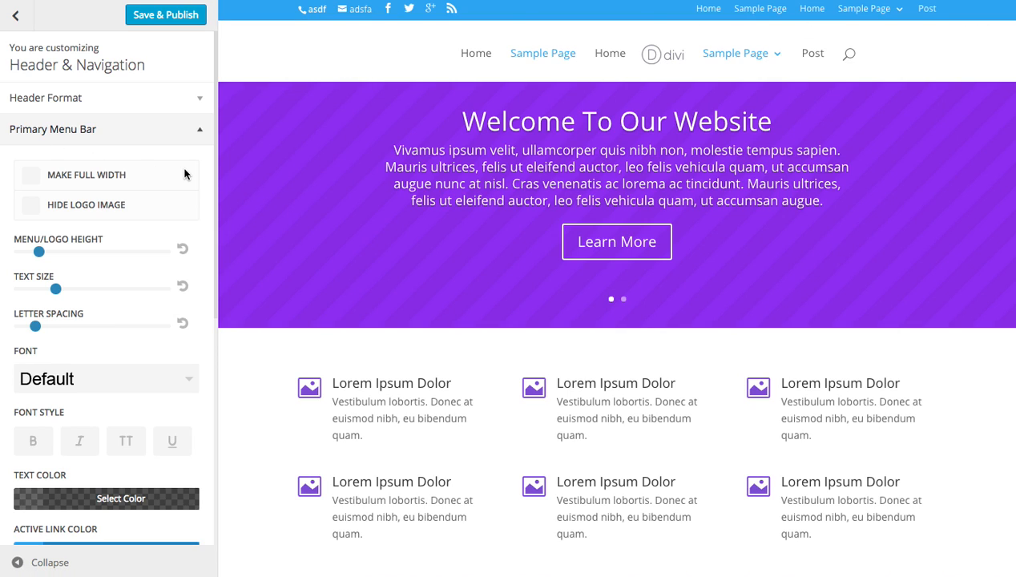
pyautogui.click(81, 210)
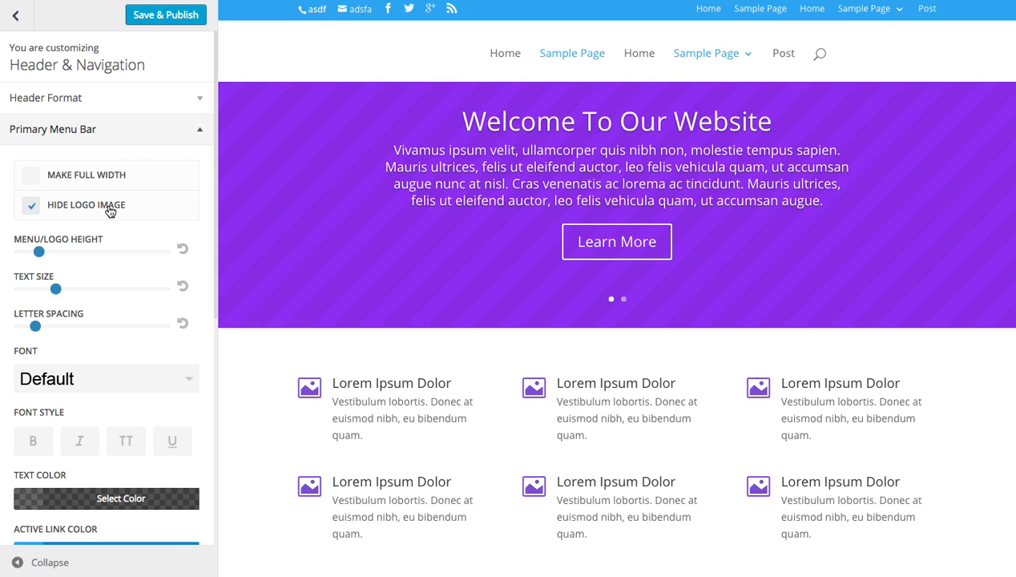
pyautogui.click(92, 210)
pyautogui.click(84, 183)
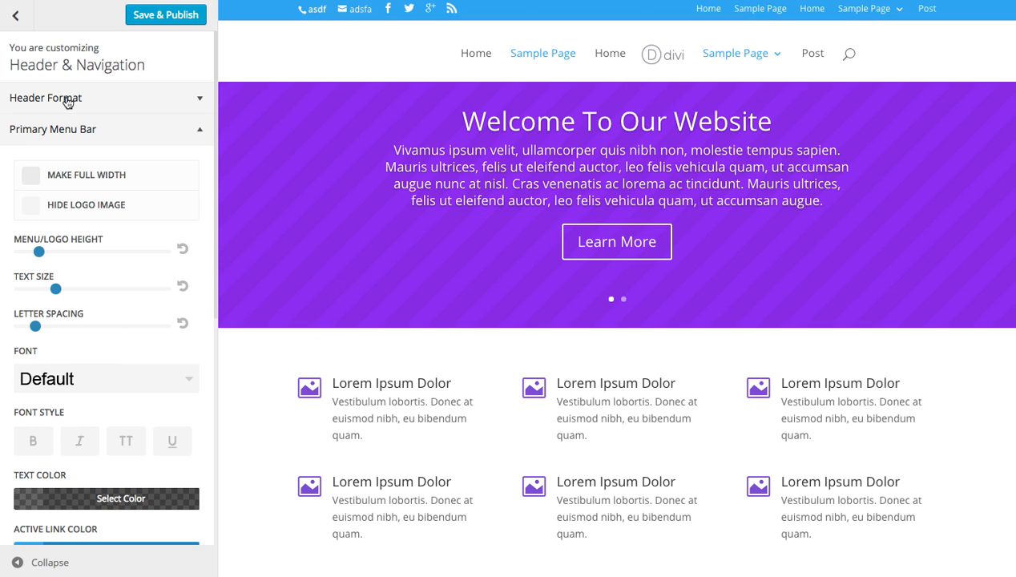
# Set the header style back to Default in the Header Format settings and collapse that section.
pyautogui.click(99, 106)
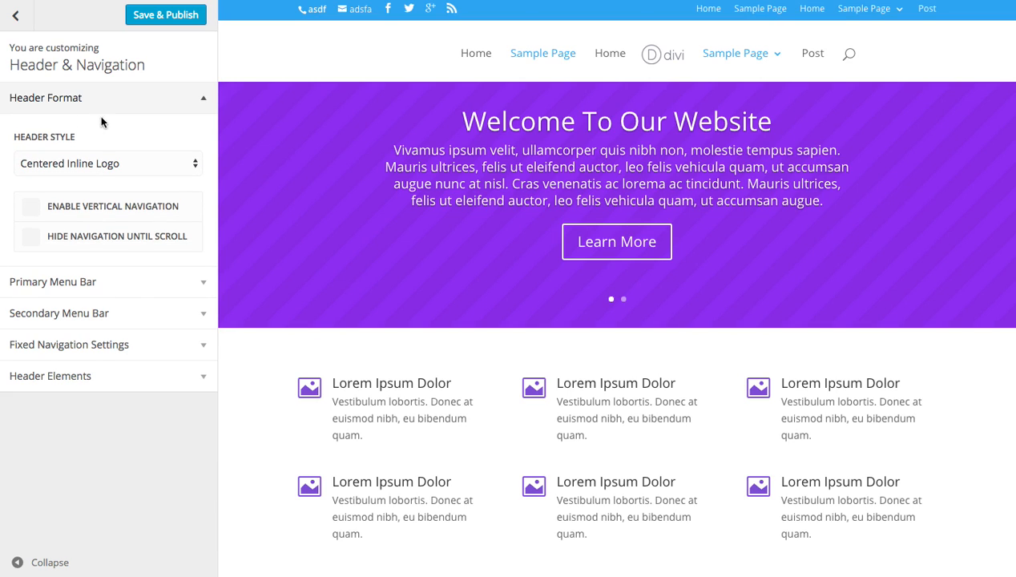
pyautogui.click(97, 160)
pyautogui.click(81, 136)
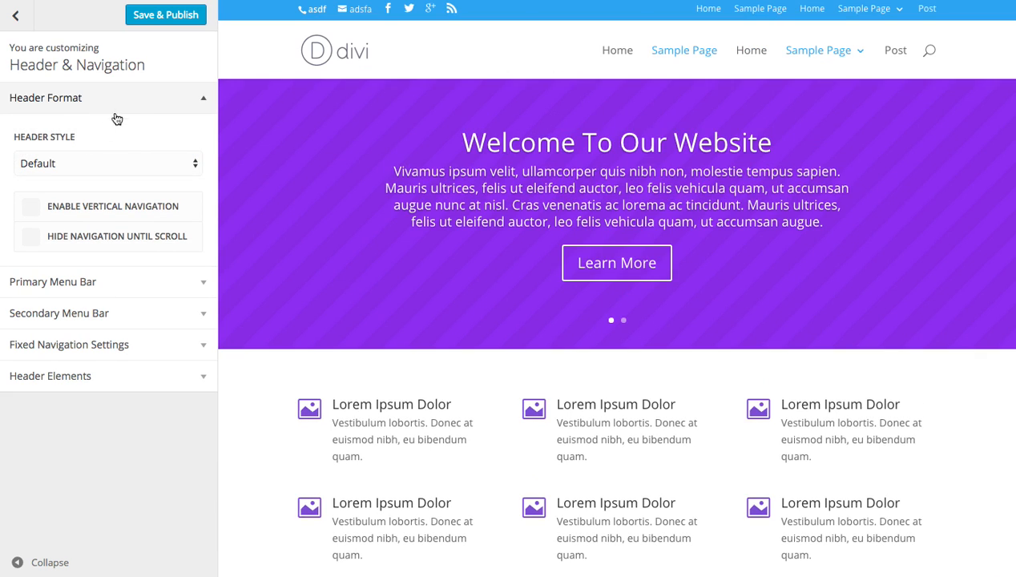
pyautogui.click(99, 105)
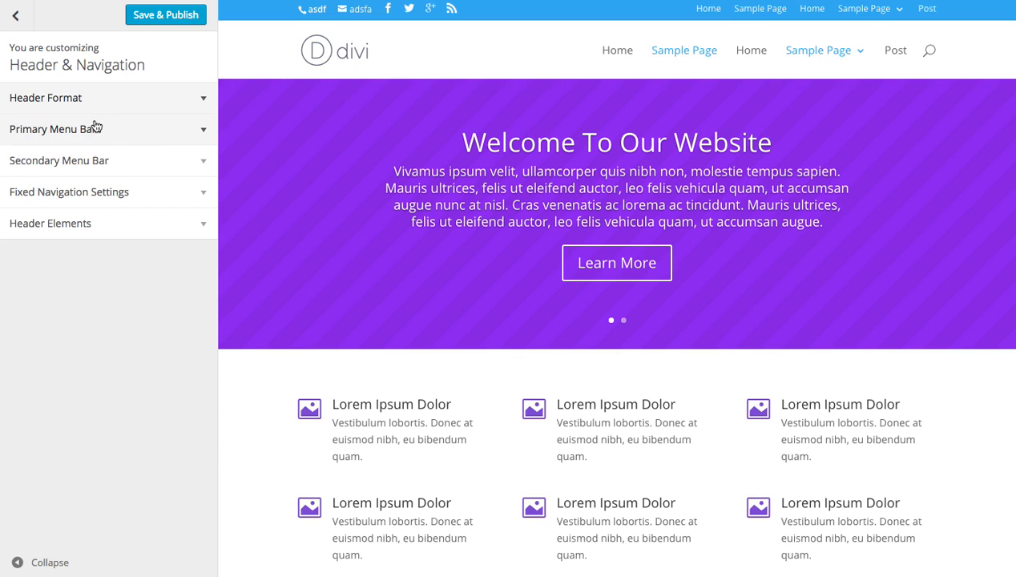
# Make the primary menu bar full width, save and publish the change, and switch to the live site.
pyautogui.click(96, 127)
pyautogui.click(87, 175)
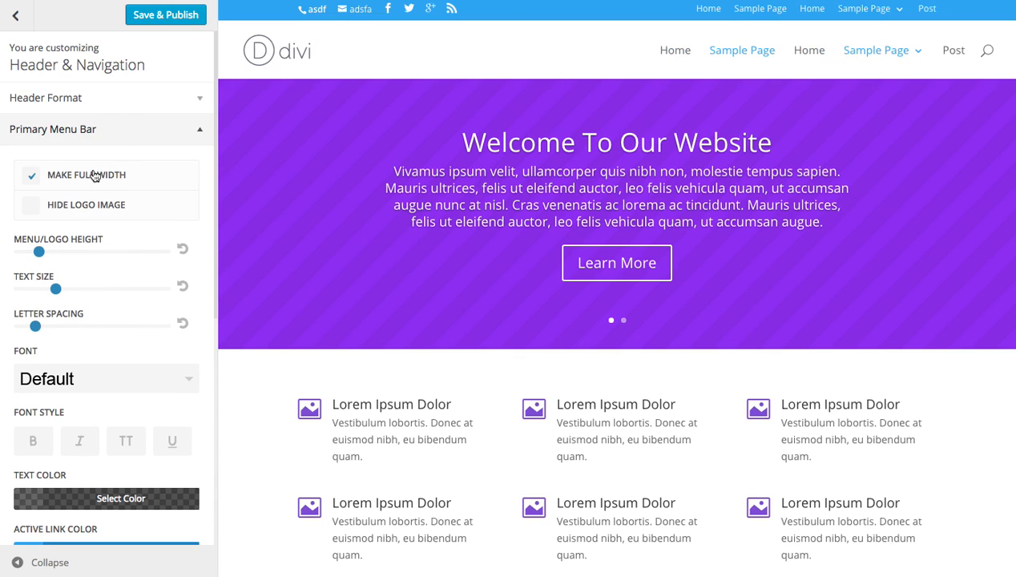
pyautogui.click(175, 16)
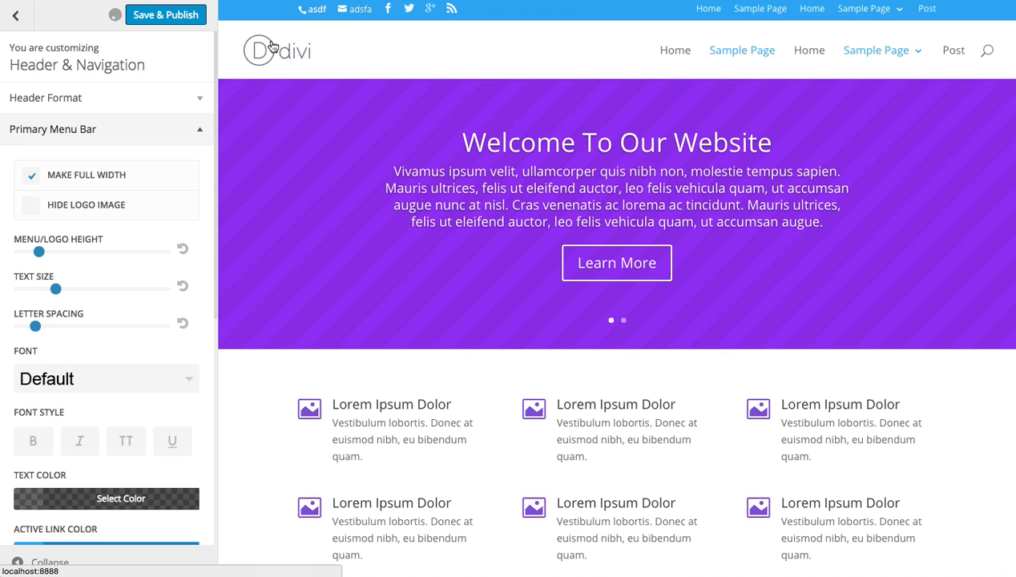
pyautogui.hotkey('ctrl', 'Tab')
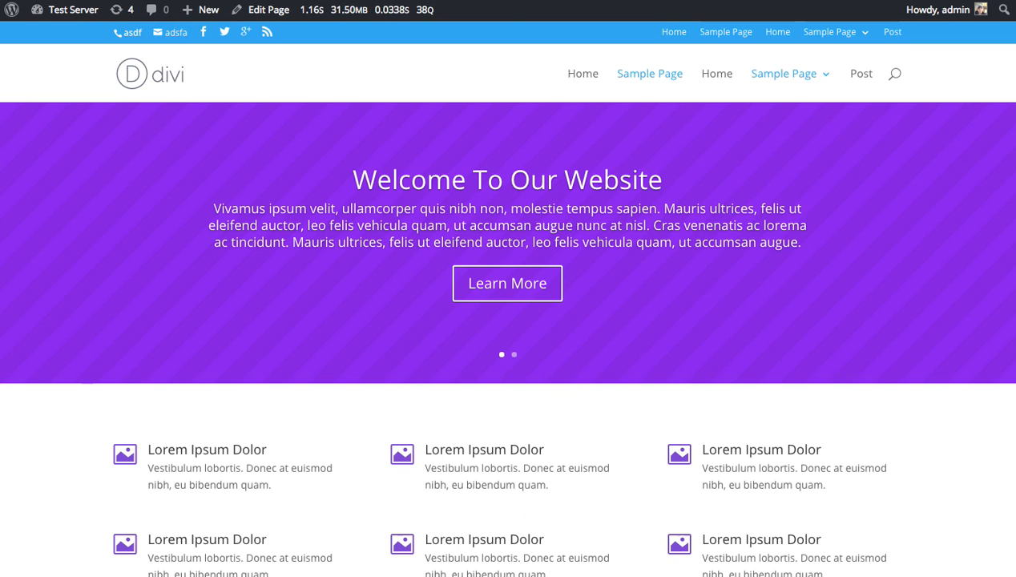
# Reload the live site and examine the full-width primary menu bar on the page.
pyautogui.press('super+r')
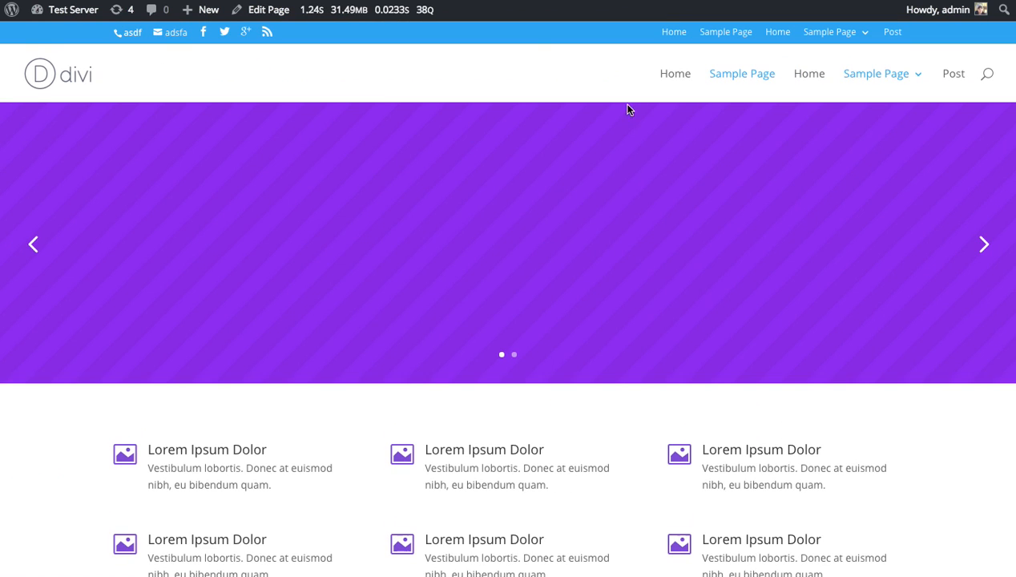
pyautogui.moveTo(903, 98)
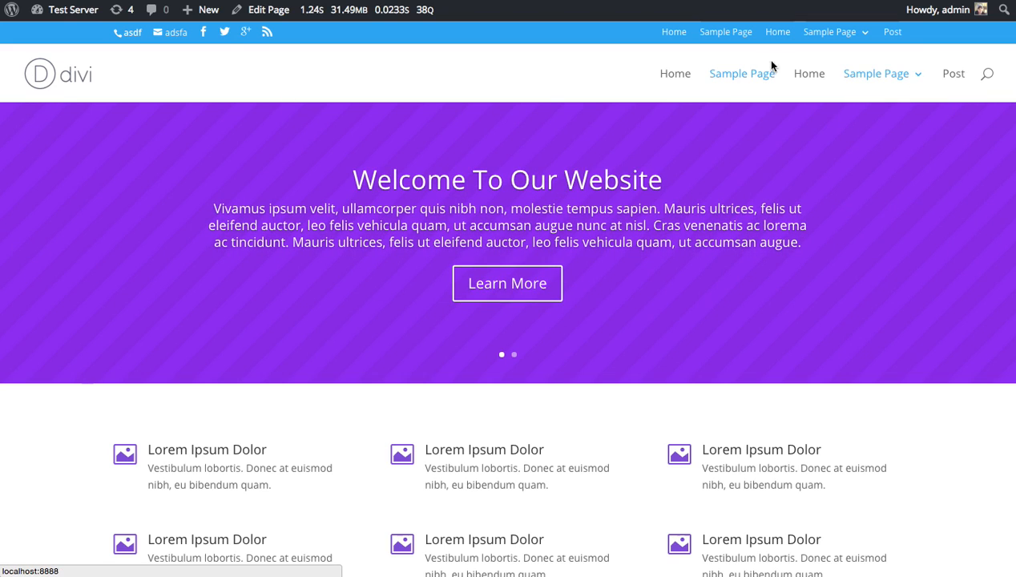
pyautogui.scroll(-3, 259, 139)
pyautogui.scroll(3, 260, 141)
pyautogui.moveTo(1013, 168); pyautogui.dragTo(1015, 168)
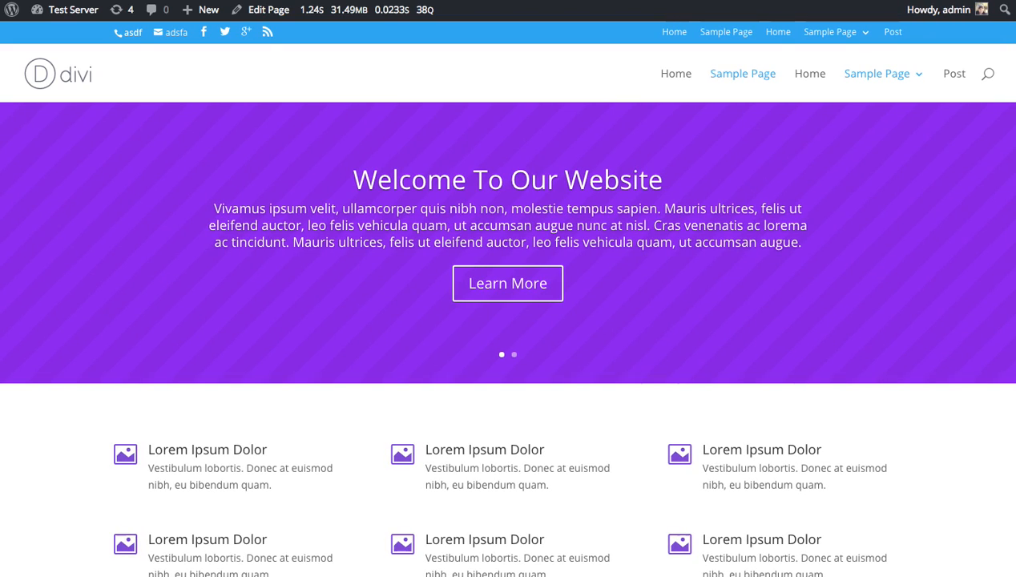
# Return to the theme customizer and open the Primary Menu Bar settings under Header & Navigation.
pyautogui.moveTo(60, 11)
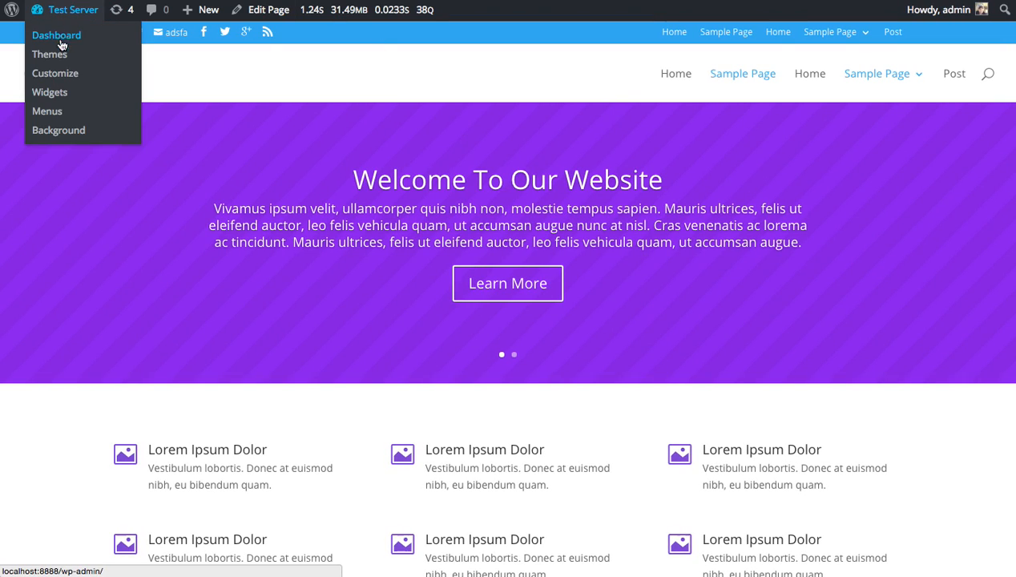
pyautogui.click(57, 76)
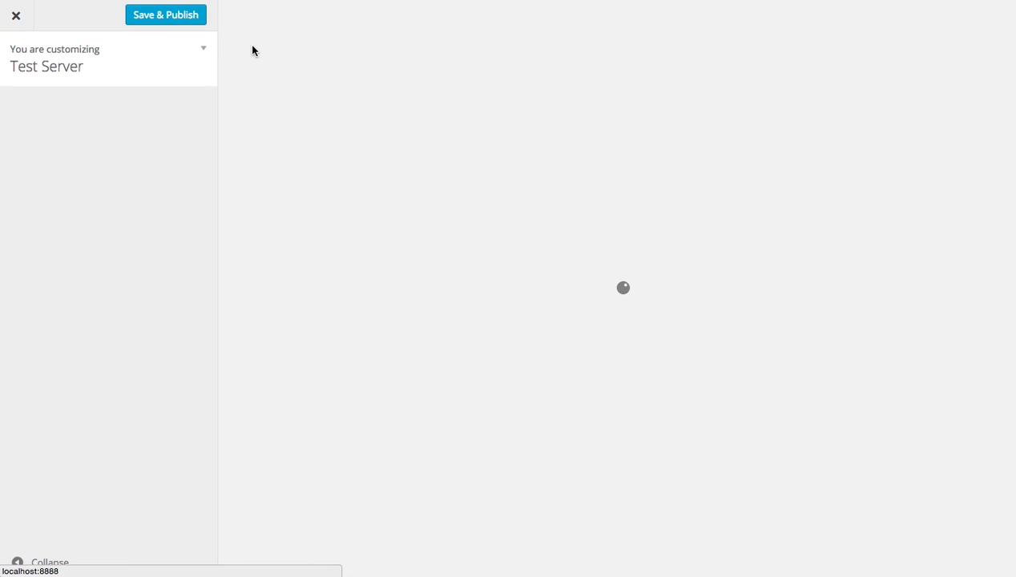
pyautogui.click(75, 203)
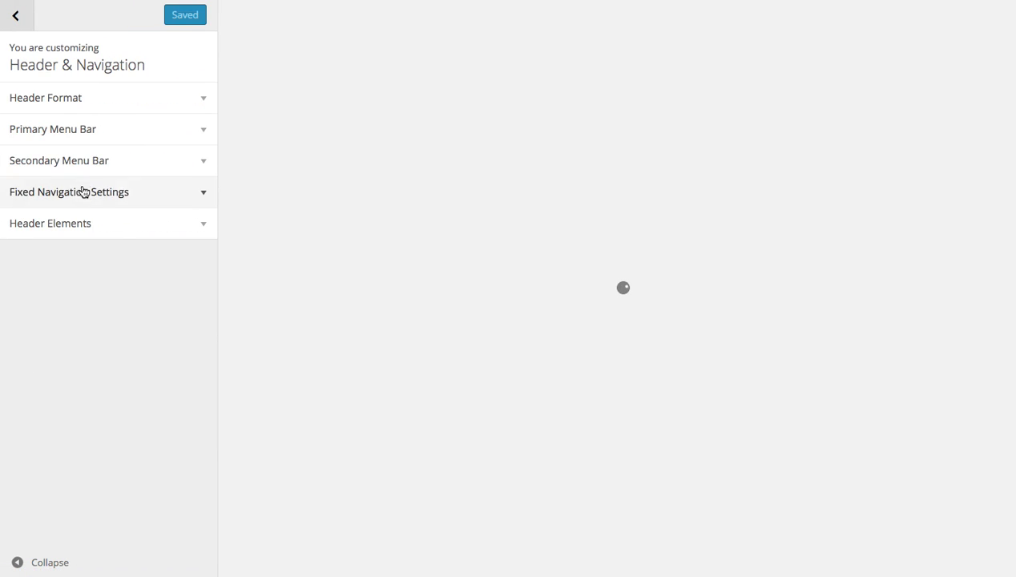
pyautogui.click(87, 131)
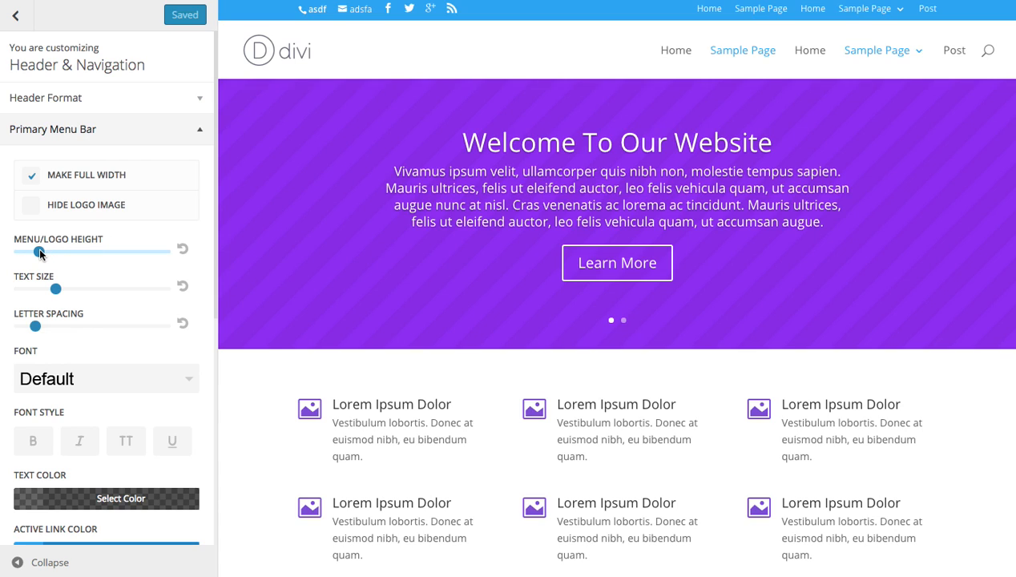
# Increase the primary menu bar's menu/logo height to about 128 and enlarge its text size and letter spacing.
pyautogui.moveTo(40, 251); pyautogui.dragTo(72, 247)
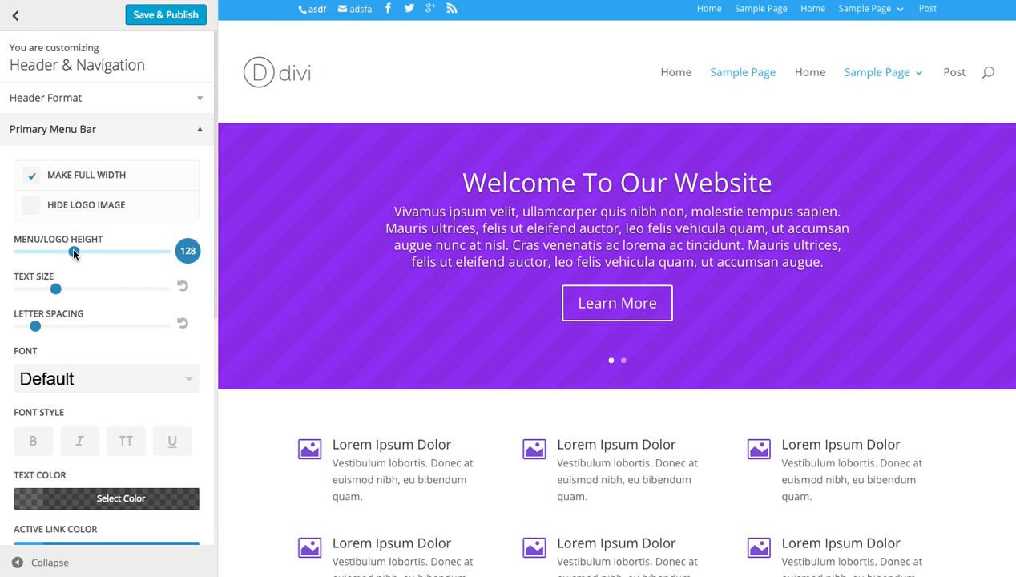
pyautogui.moveTo(55, 290); pyautogui.dragTo(79, 288)
pyautogui.moveTo(36, 326); pyautogui.dragTo(51, 326)
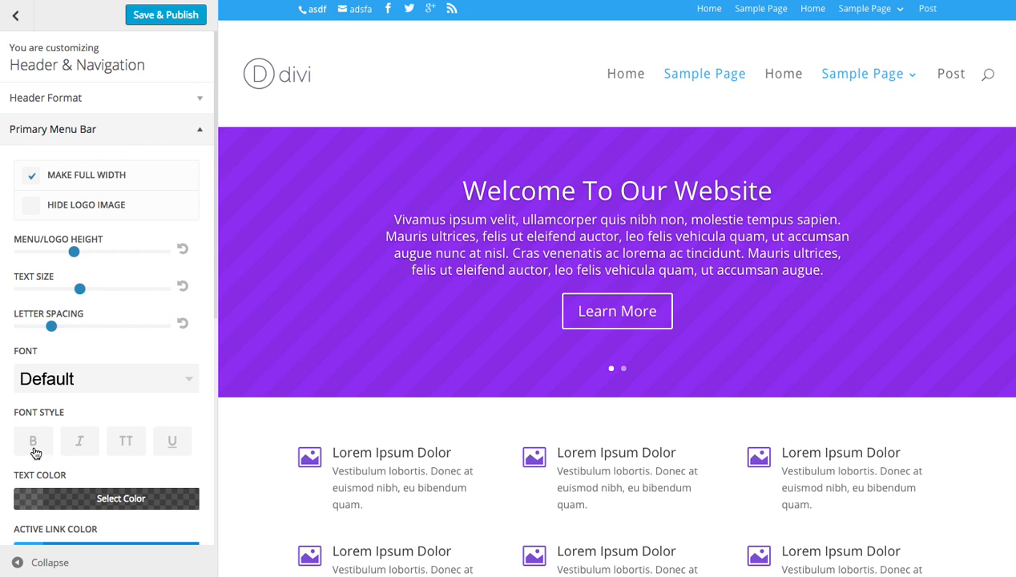
# Make the primary menu text bold and uppercase.
pyautogui.click(35, 443)
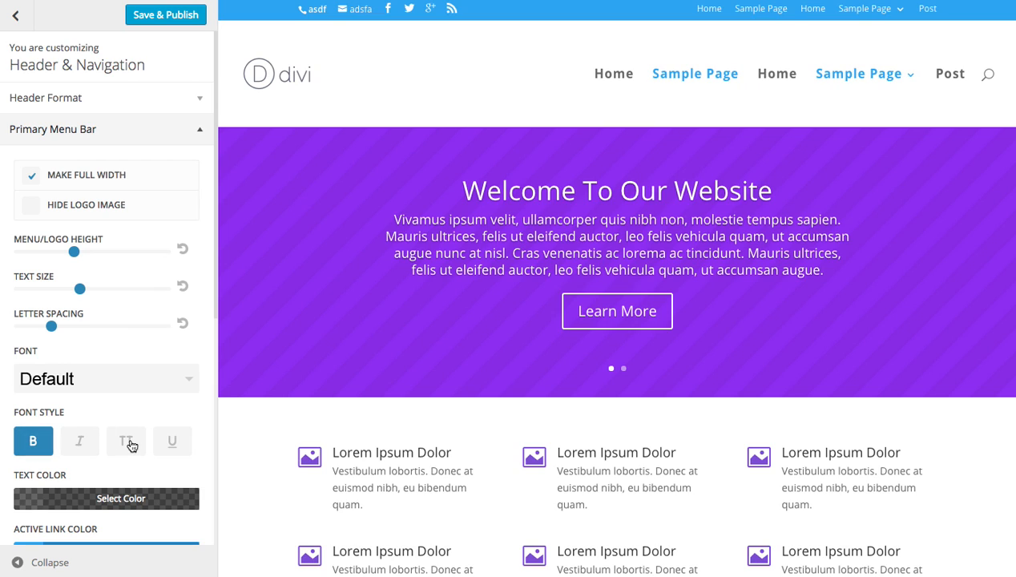
pyautogui.click(126, 439)
pyautogui.moveTo(80, 289)
pyautogui.mouseDown()
pyautogui.moveTo(69, 290)
pyautogui.moveTo(85, 290)
pyautogui.mouseUp()
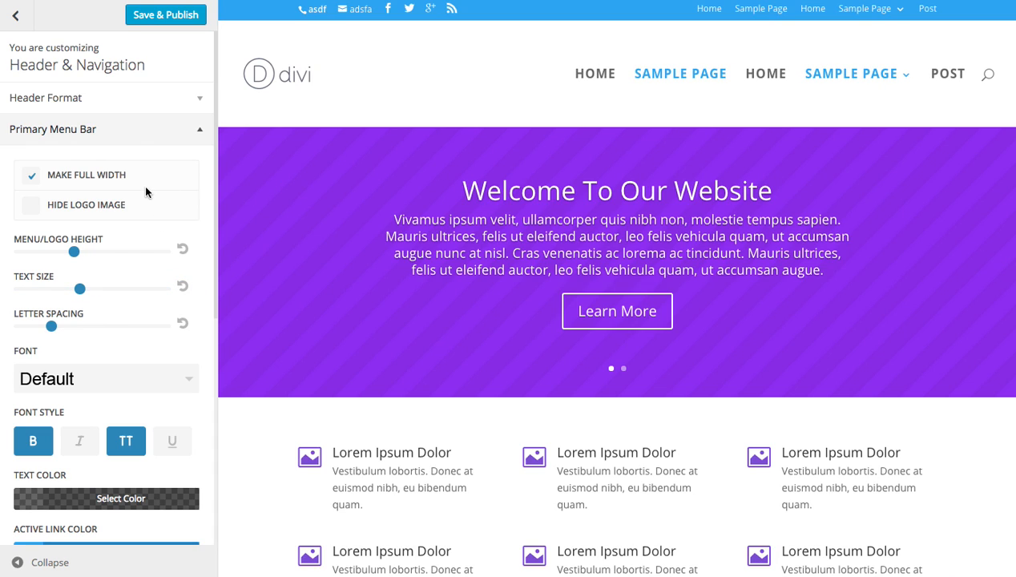
# Set the primary menu bar's background color to the blue preset #1e73be and close its color picker.
pyautogui.scroll(-3, 144, 200)
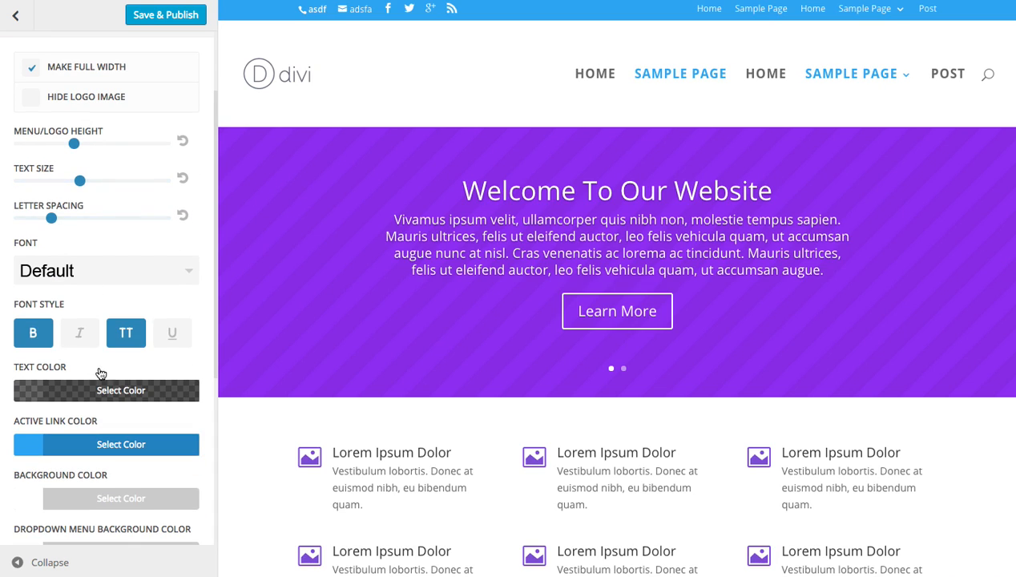
pyautogui.scroll(-1, 120, 357)
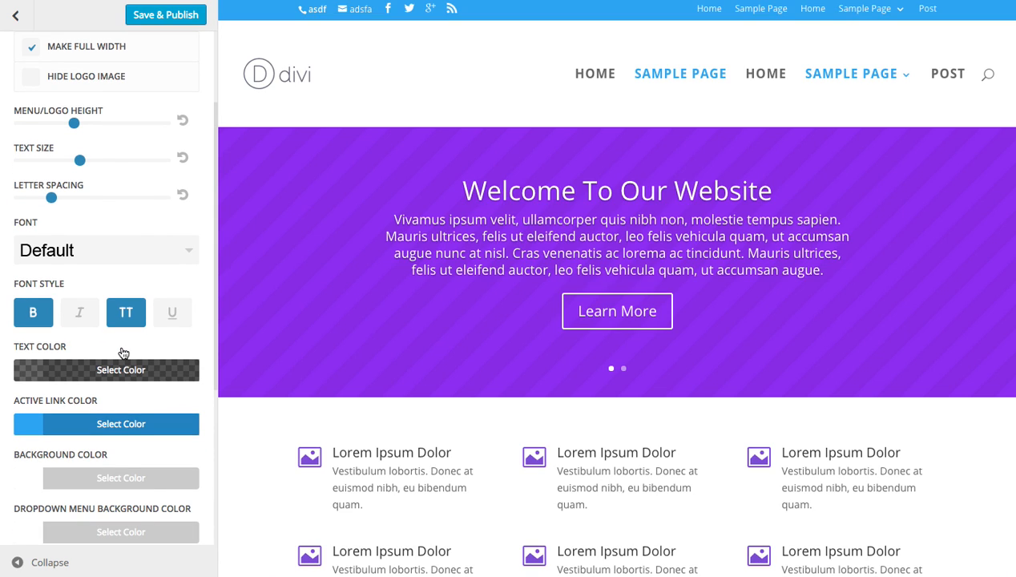
pyautogui.scroll(-1, 152, 263)
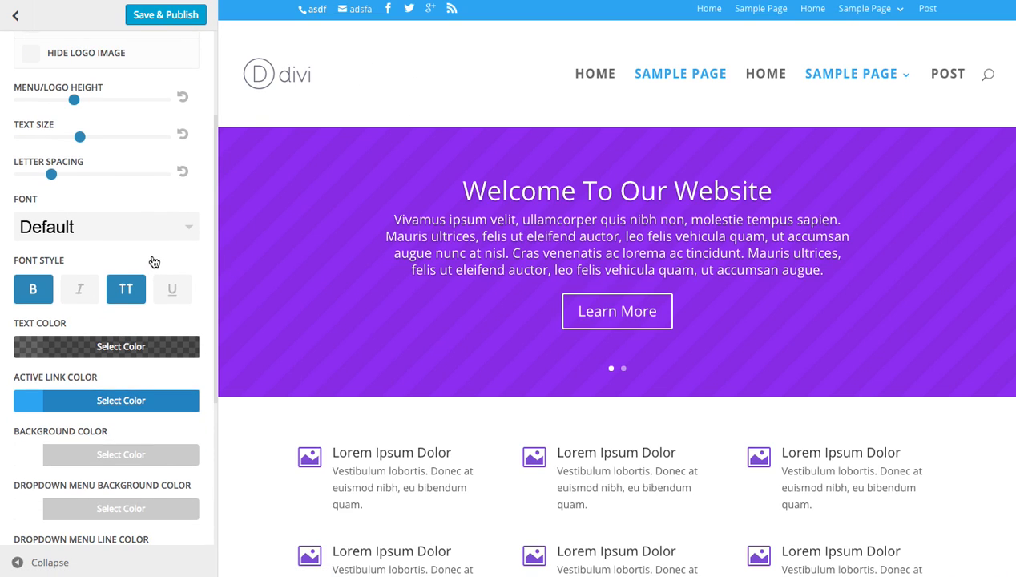
pyautogui.scroll(-2, 152, 260)
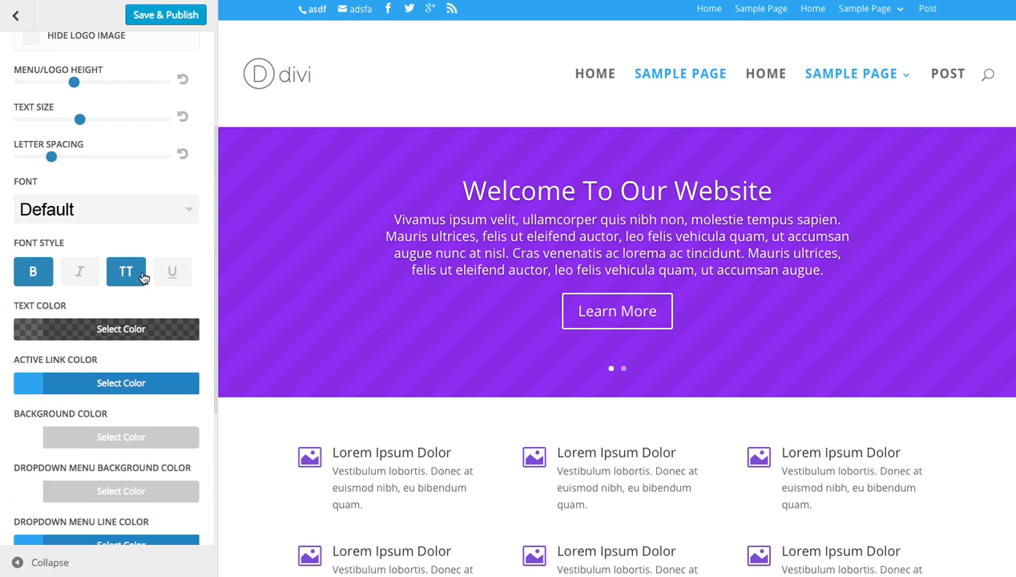
pyautogui.scroll(-1, 107, 349)
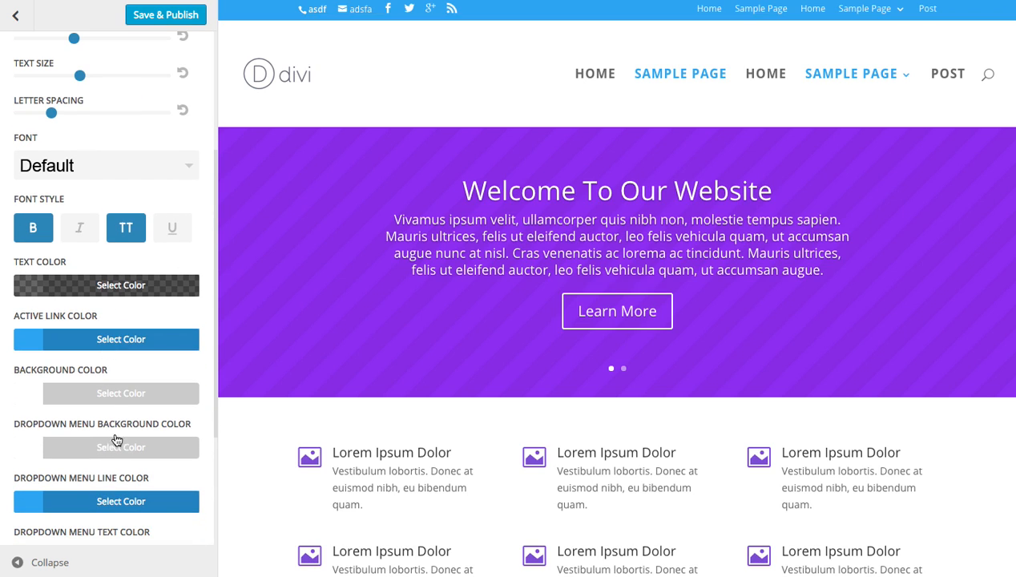
pyautogui.click(110, 393)
pyautogui.scroll(-5, 104, 481)
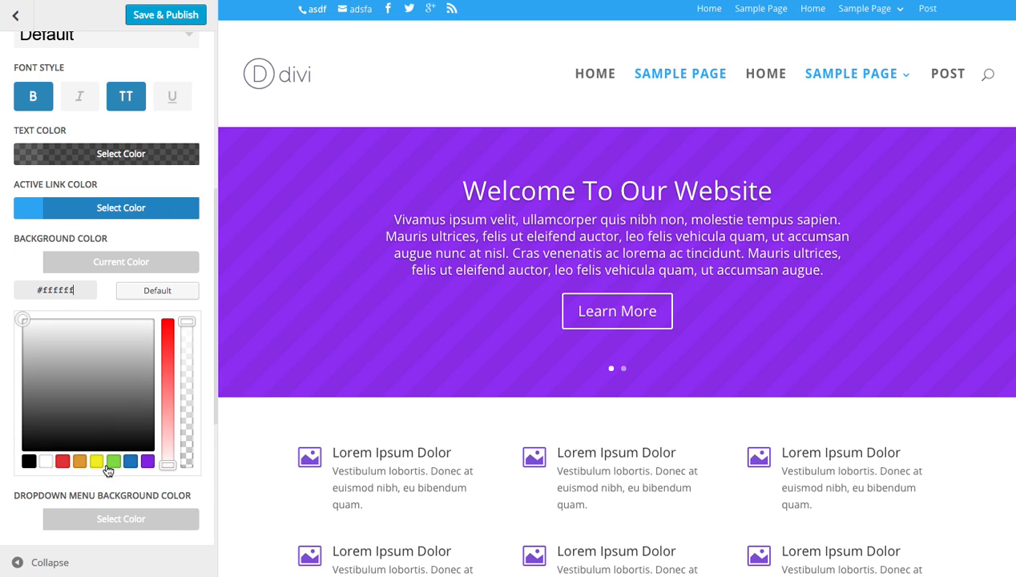
pyautogui.click(129, 461)
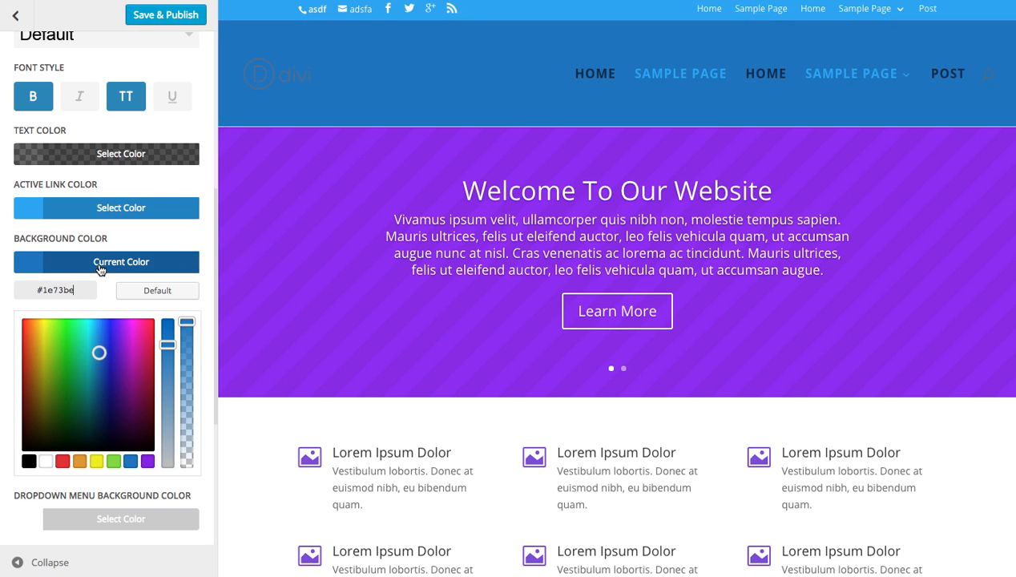
pyautogui.click(100, 269)
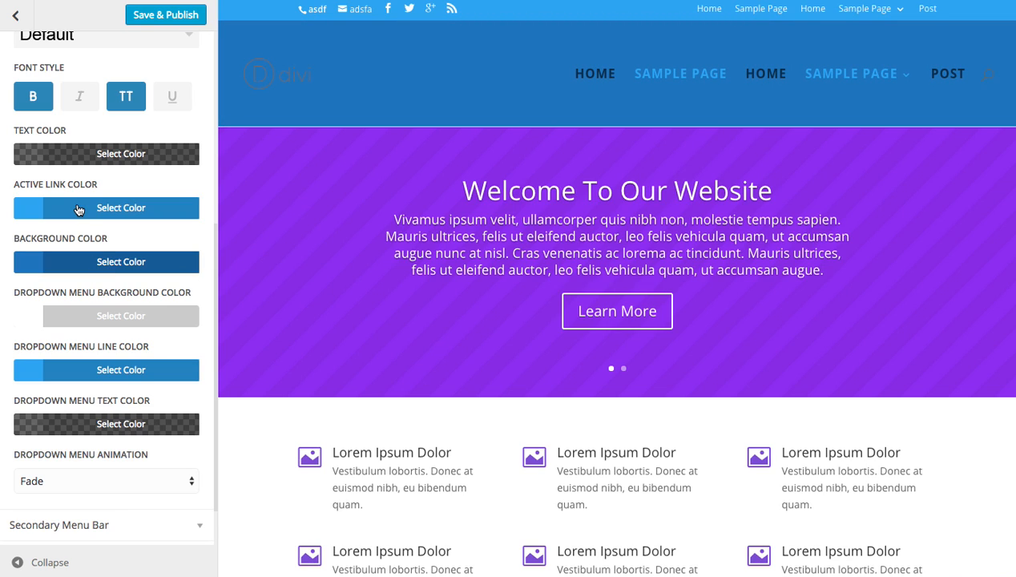
# Set the primary menu's active link color to the white preset and close its color picker.
pyautogui.click(94, 210)
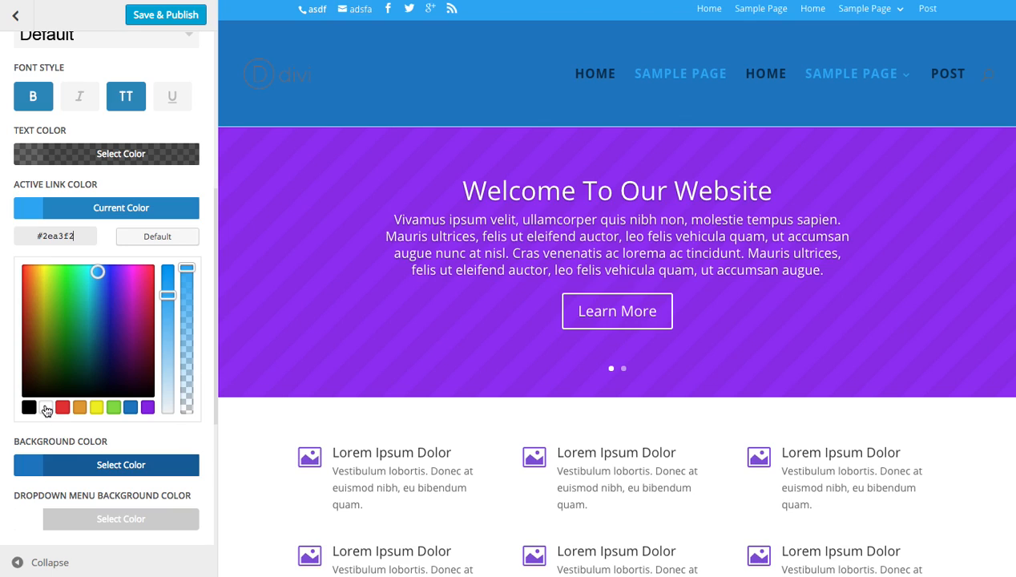
pyautogui.click(46, 407)
pyautogui.click(126, 212)
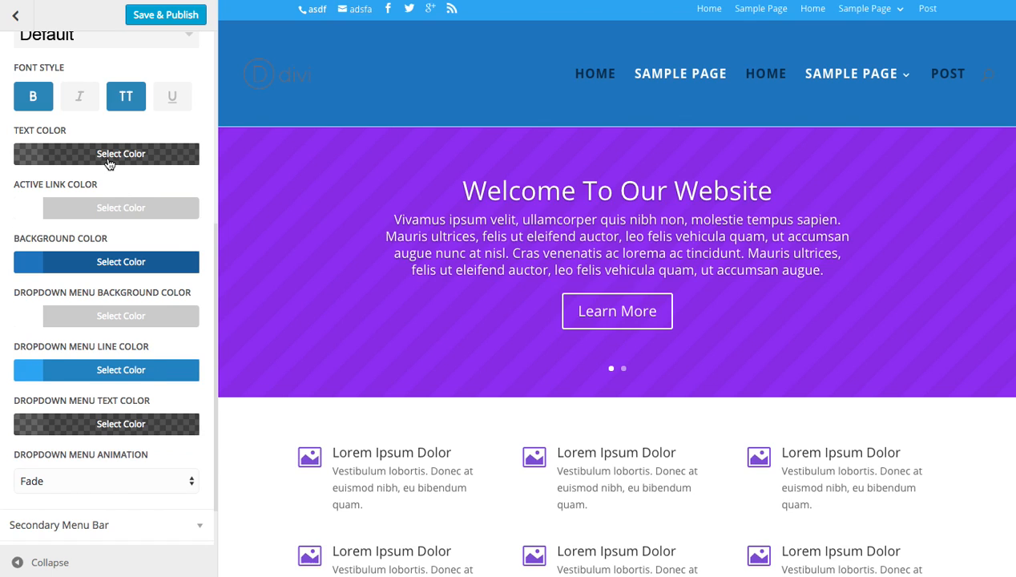
# Set the primary menu's text color to fully opaque white #ffffff and collapse the Primary Menu Bar settings.
pyautogui.click(109, 164)
pyautogui.click(47, 353)
pyautogui.moveTo(191, 271); pyautogui.dragTo(195, 188)
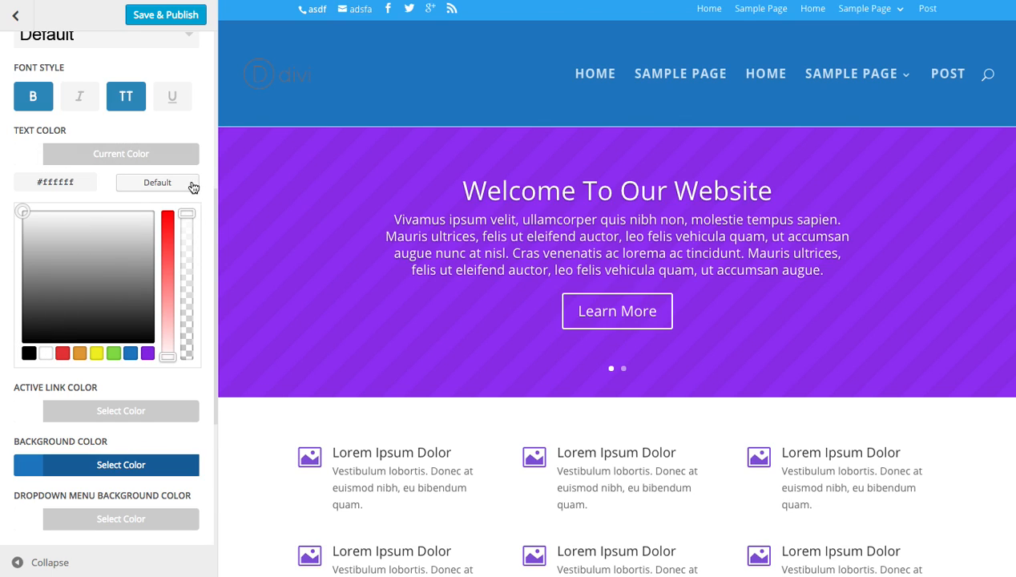
pyautogui.click(134, 157)
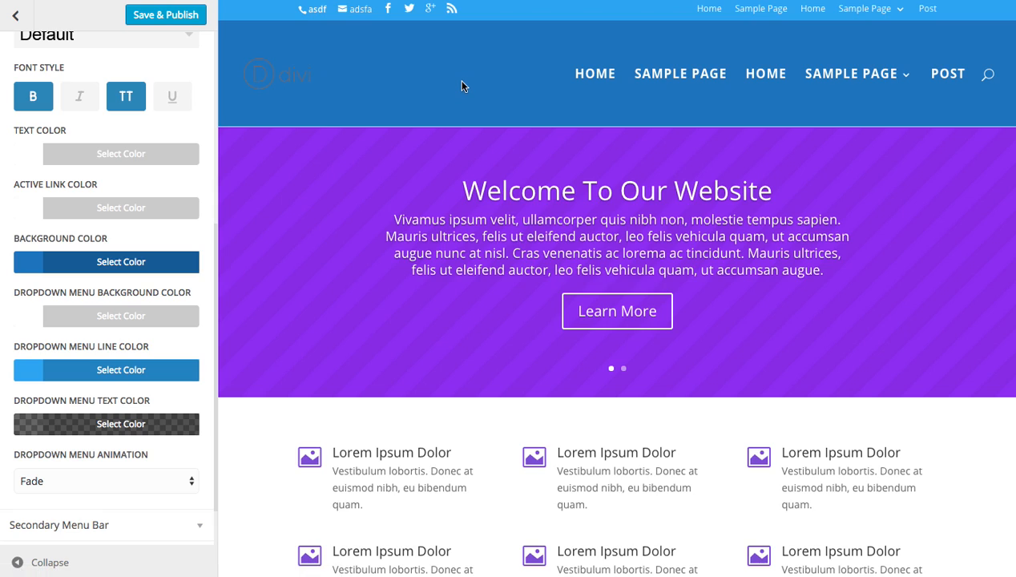
pyautogui.scroll(5, 102, 149)
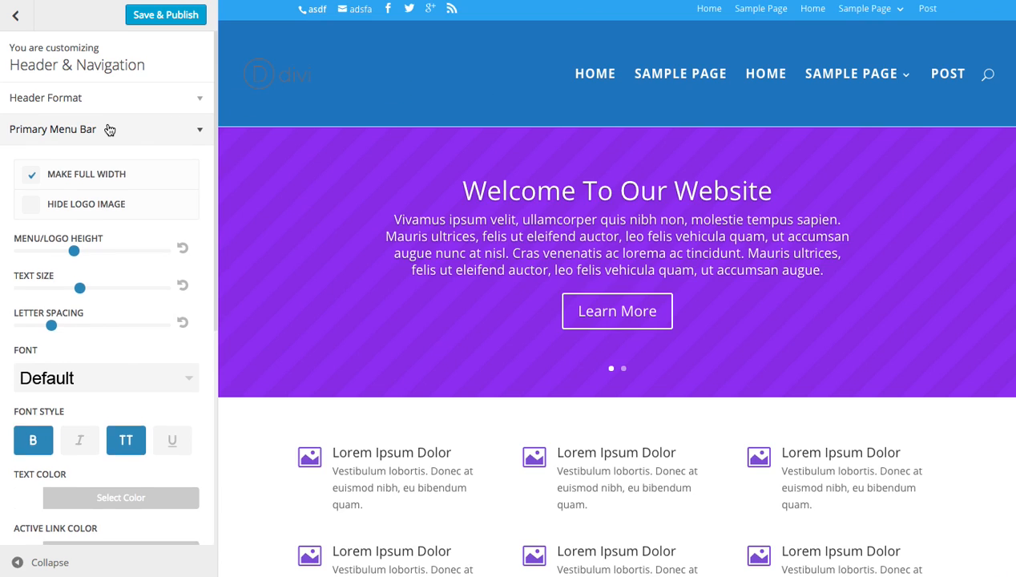
pyautogui.click(109, 128)
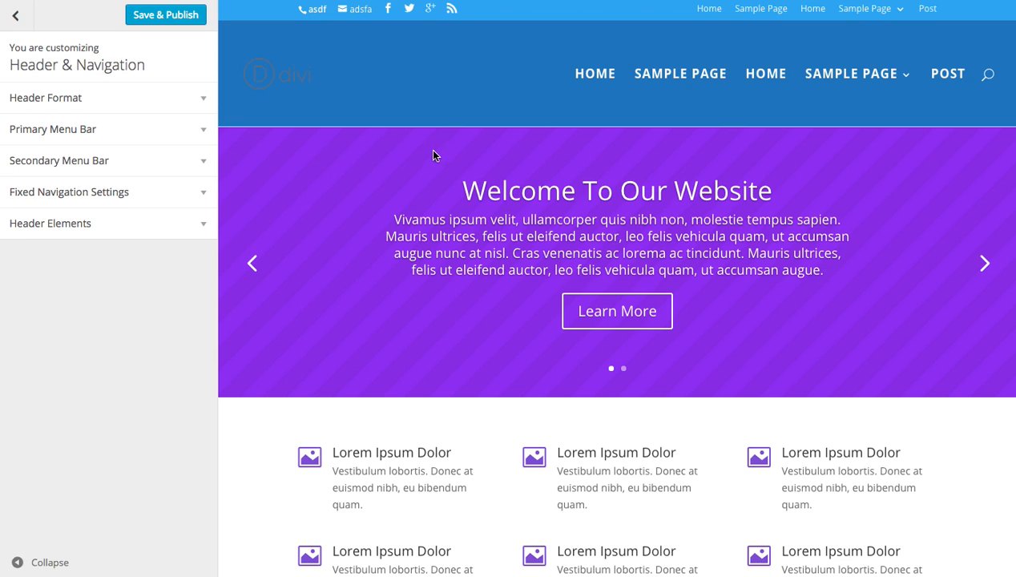
# Compare the header's normal state with its fixed state in the page preview.
pyautogui.scroll(-3, 440, 157)
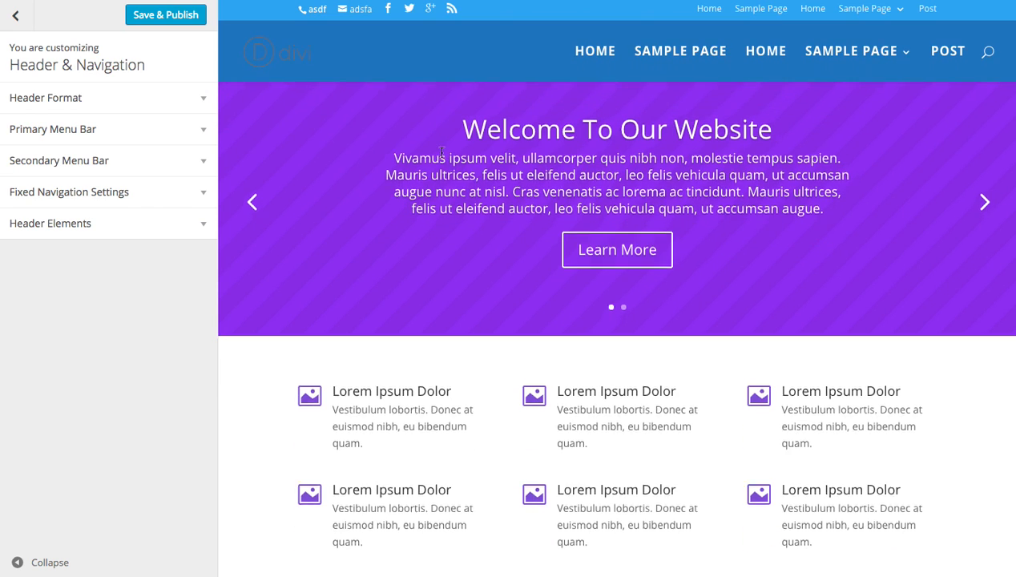
pyautogui.scroll(-1, 444, 157)
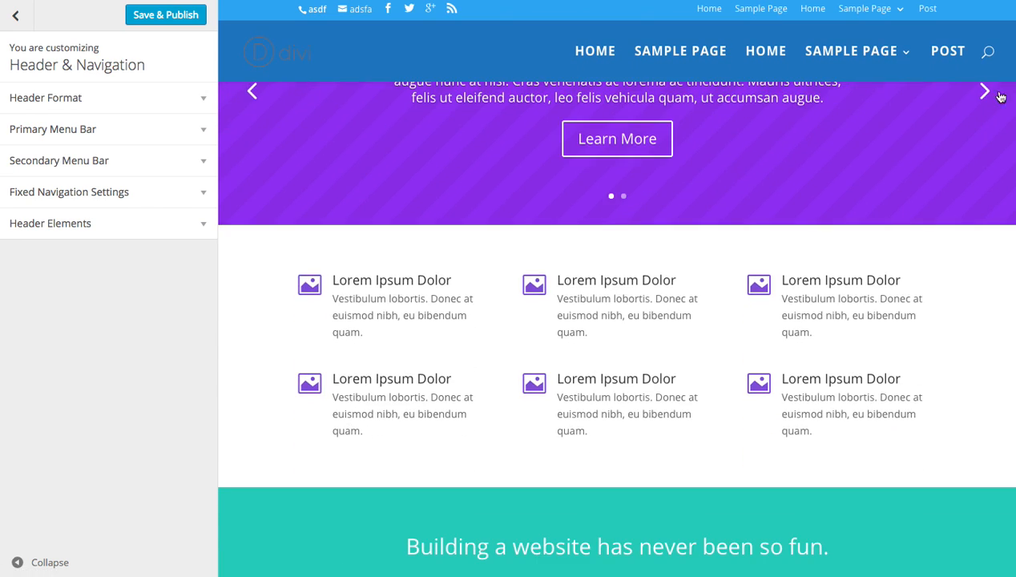
pyautogui.scroll(-8, 437, 93)
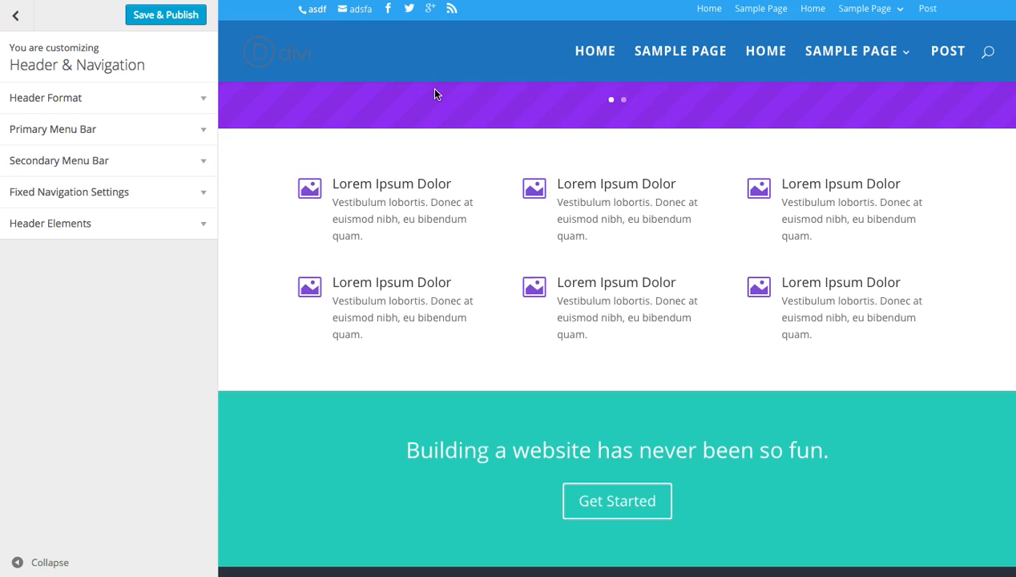
pyautogui.scroll(10, 436, 100)
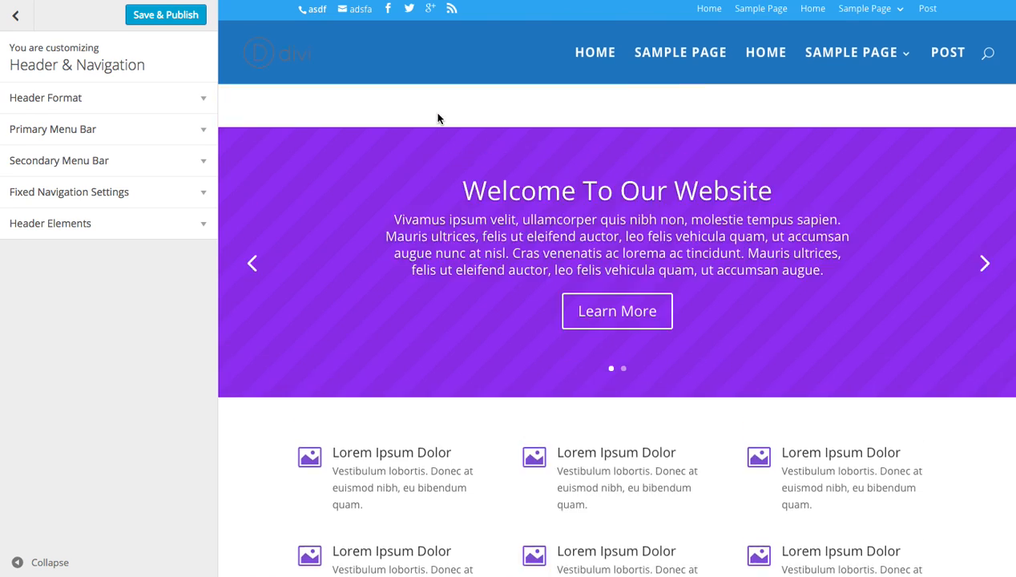
pyautogui.scroll(-5, 436, 118)
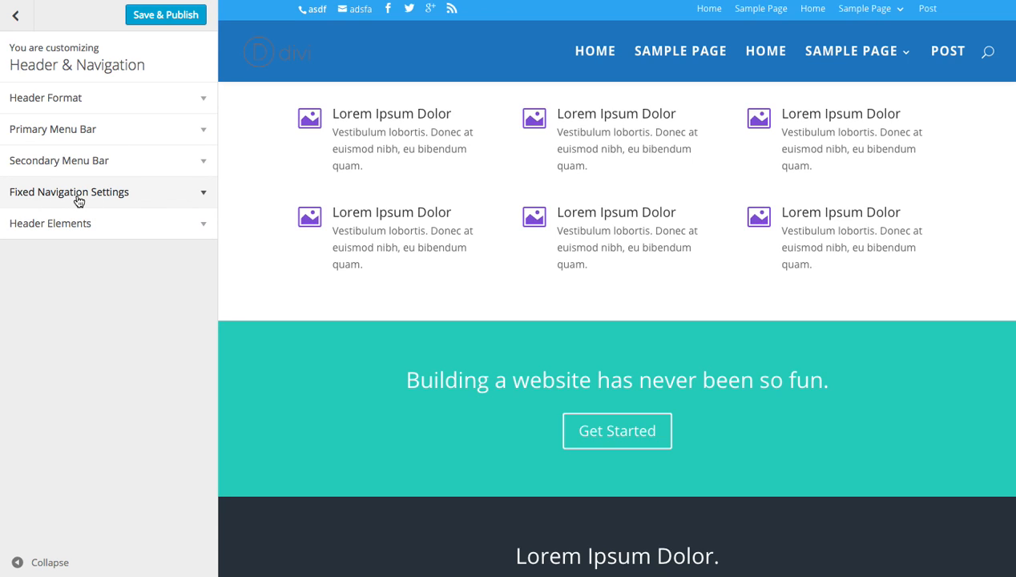
pyautogui.scroll(5, 390, 243)
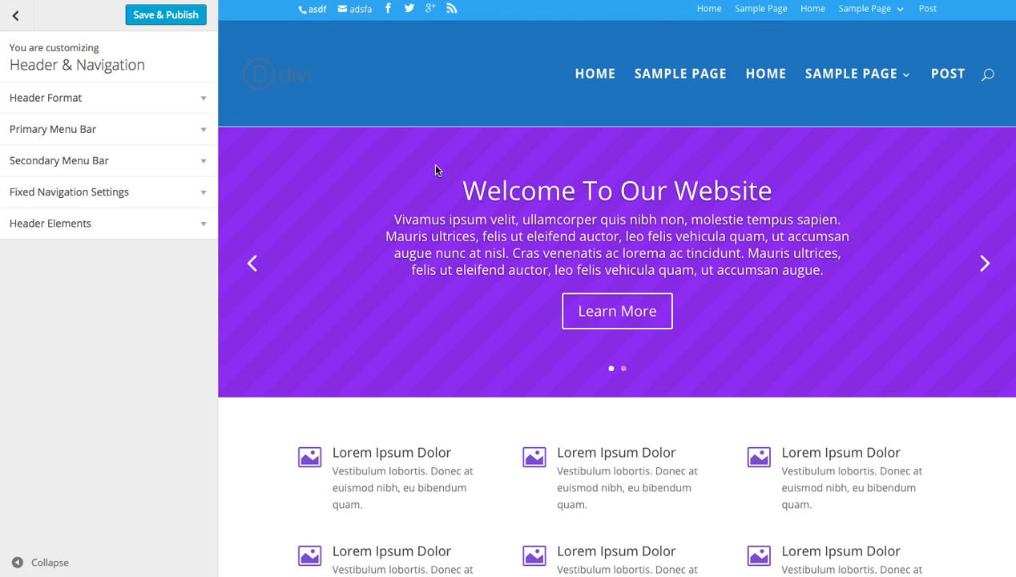
pyautogui.scroll(-1, 442, 179)
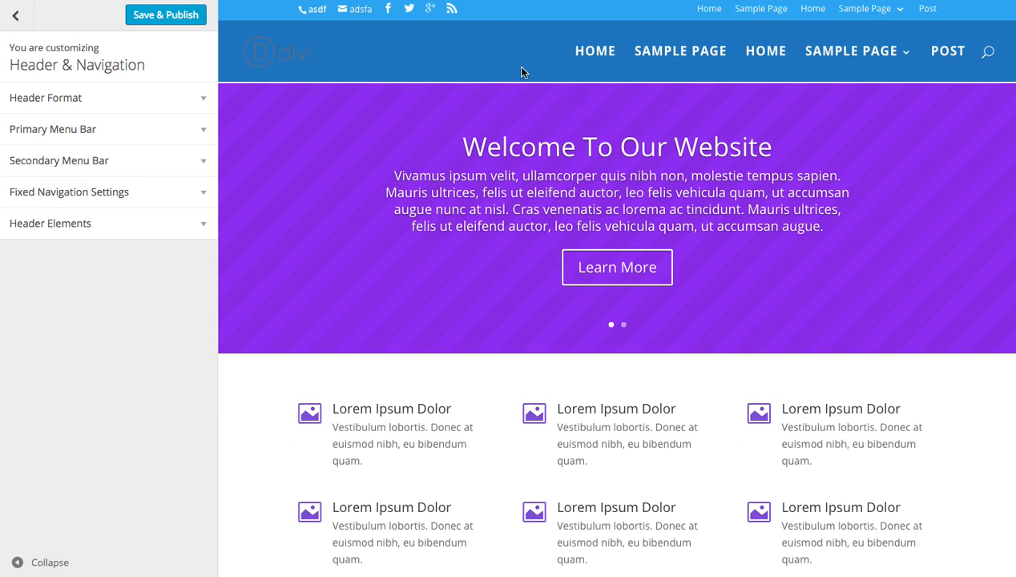
pyautogui.scroll(1, 524, 72)
pyautogui.scroll(-1, 468, 79)
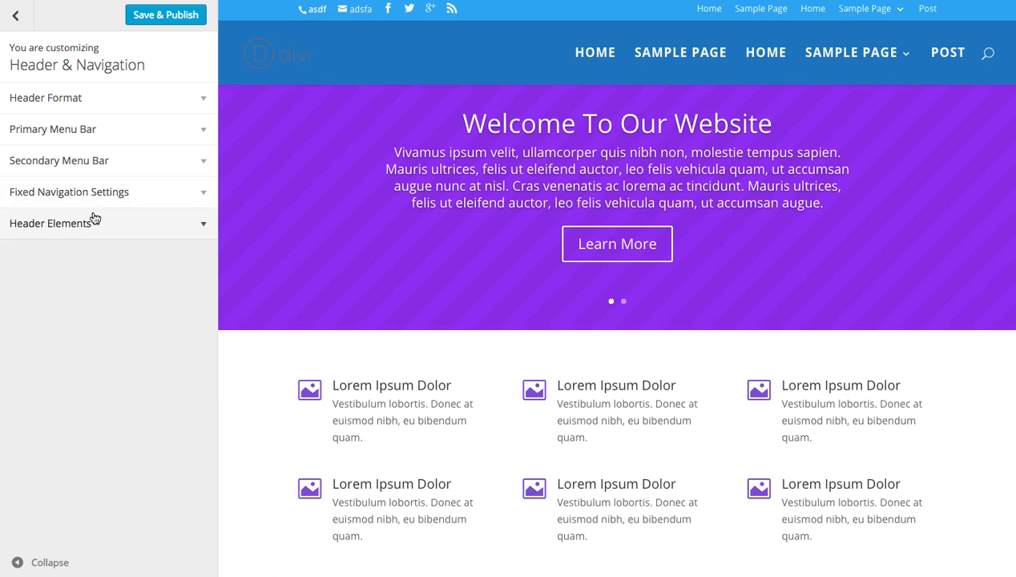
# Set the primary menu background color in the Fixed Navigation Settings to the green preset #81d742 and preview it against the normal header.
pyautogui.click(113, 193)
pyautogui.scroll(-1, 116, 199)
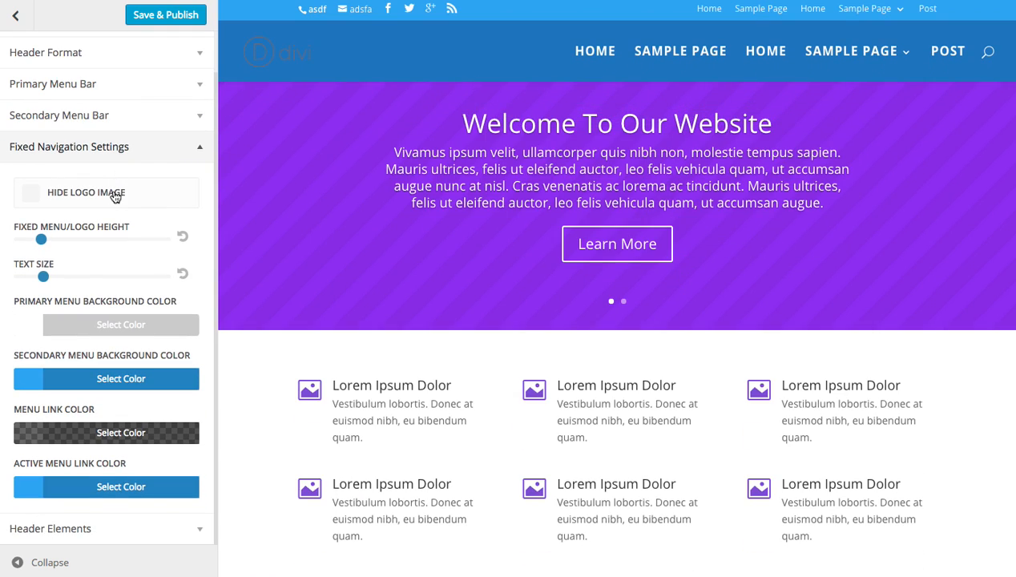
pyautogui.click(96, 327)
pyautogui.click(113, 524)
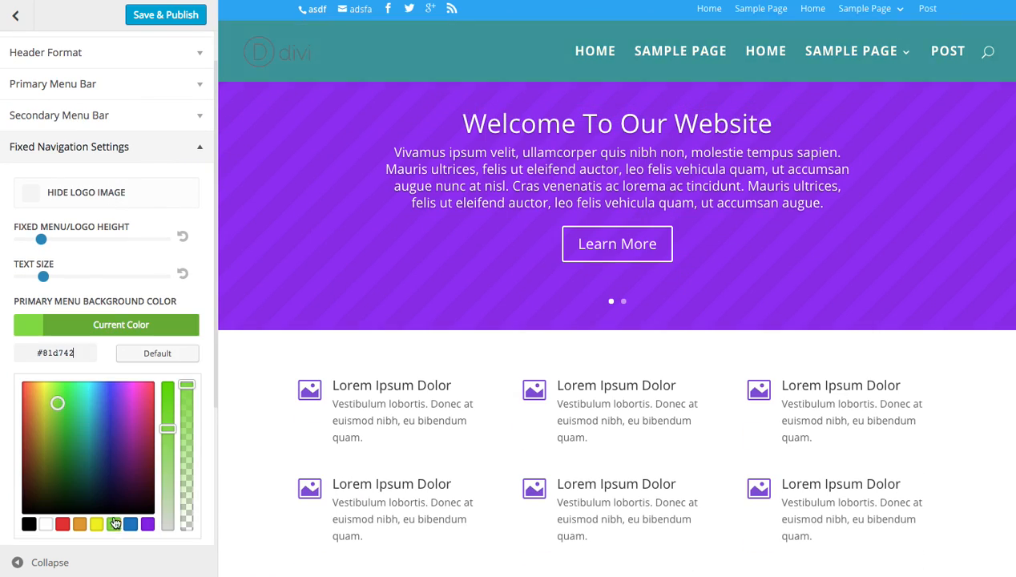
pyautogui.click(121, 325)
pyautogui.scroll(1, 461, 206)
pyautogui.scroll(-3, 462, 206)
pyautogui.scroll(3, 465, 210)
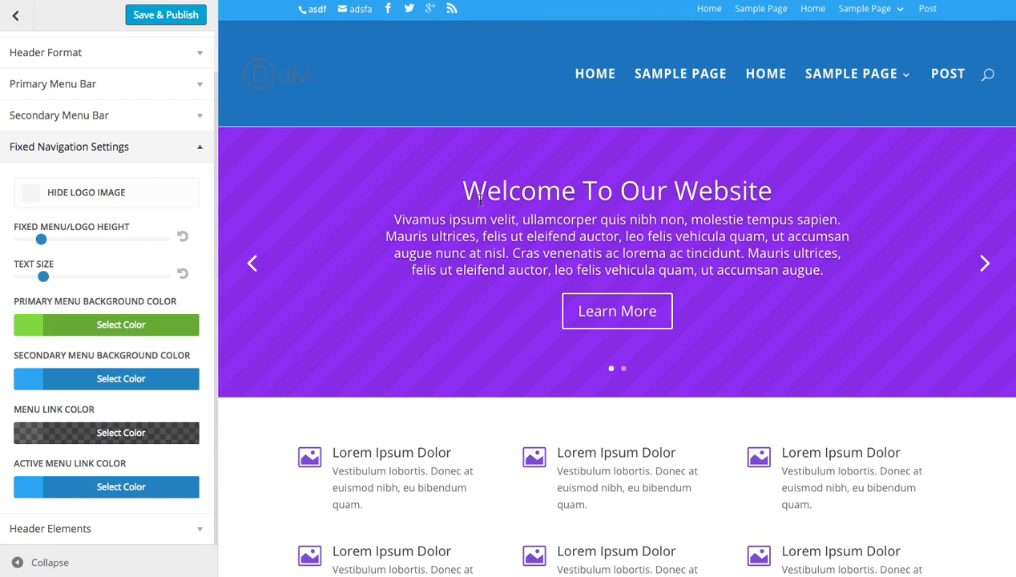
# Try shrinking the fixed menu/logo height close to its minimum and compare the fixed and normal headers in the preview.
pyautogui.scroll(-2, 405, 207)
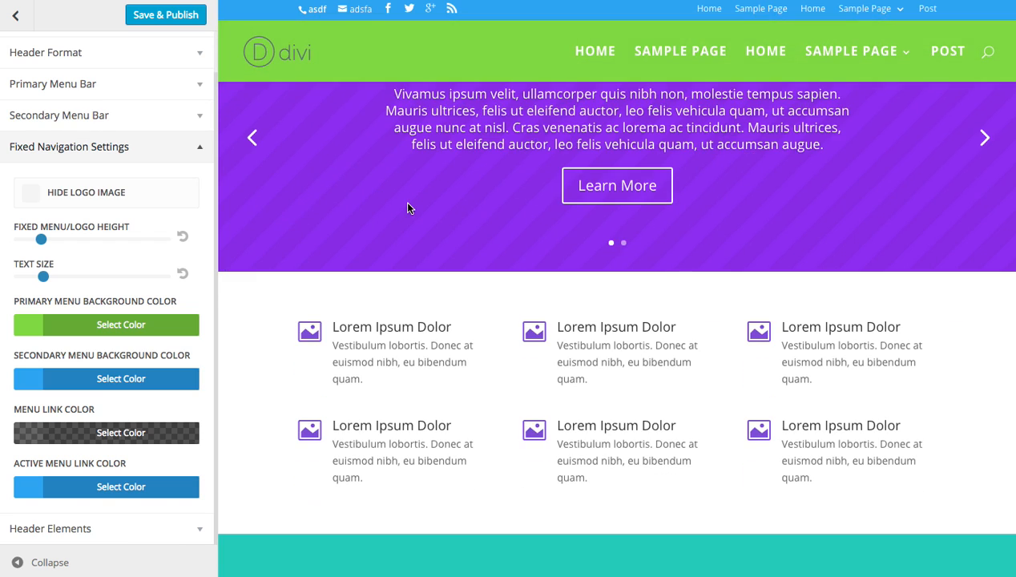
pyautogui.moveTo(42, 240); pyautogui.dragTo(22, 242)
pyautogui.scroll(3, 497, 220)
pyautogui.scroll(-5, 497, 222)
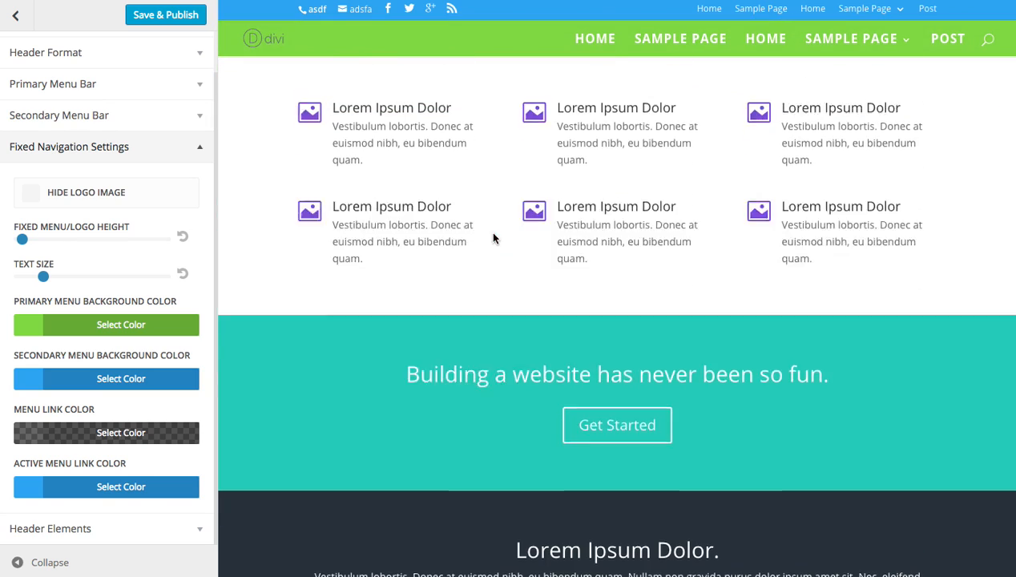
pyautogui.scroll(5, 494, 234)
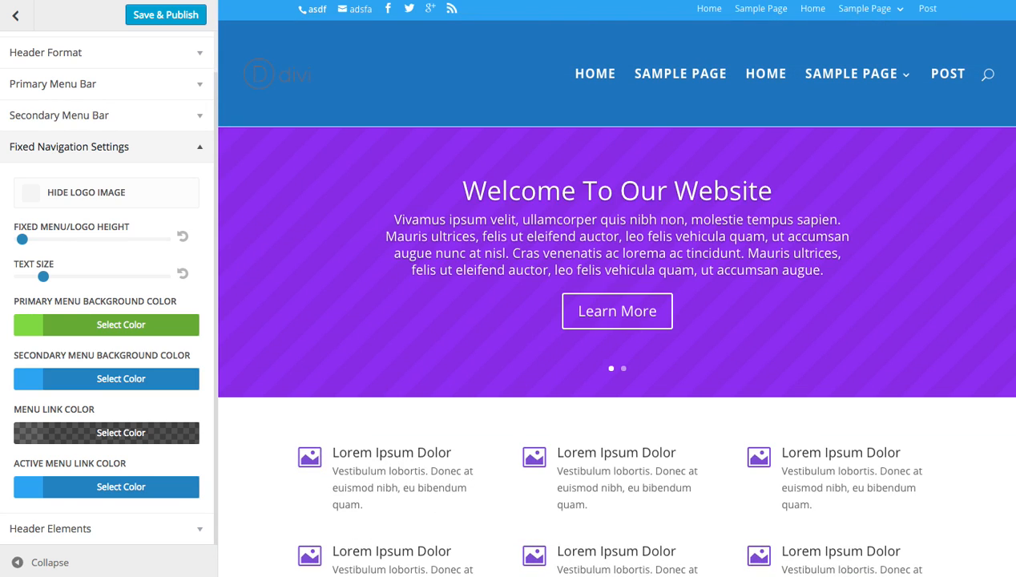
# Try a much taller fixed menu/logo height, trim it slightly, and compare the fixed and normal headers in the preview.
pyautogui.moveTo(24, 238); pyautogui.dragTo(77, 239)
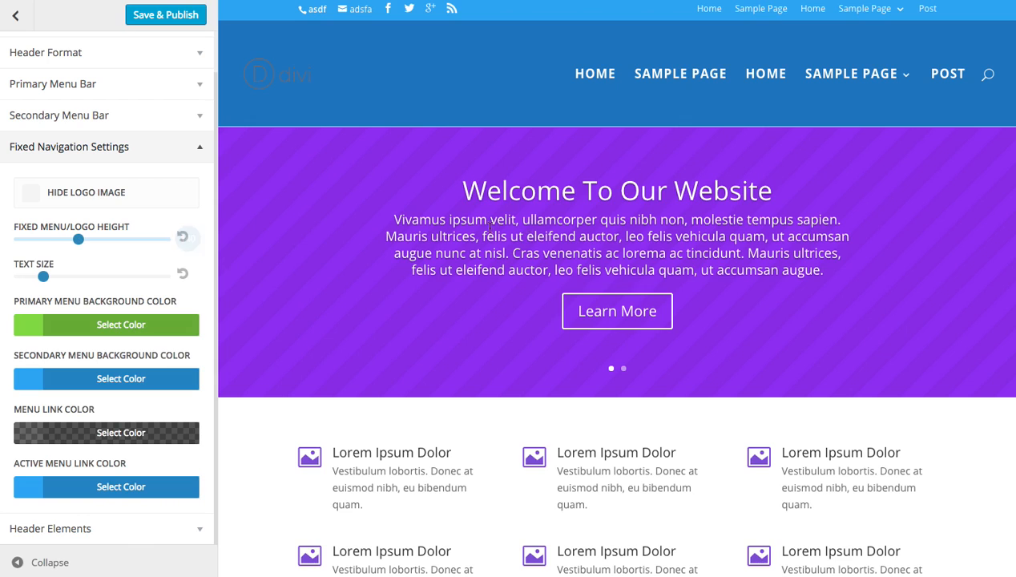
pyautogui.scroll(-5, 533, 229)
pyautogui.scroll(5, 508, 245)
pyautogui.scroll(-5, 323, 218)
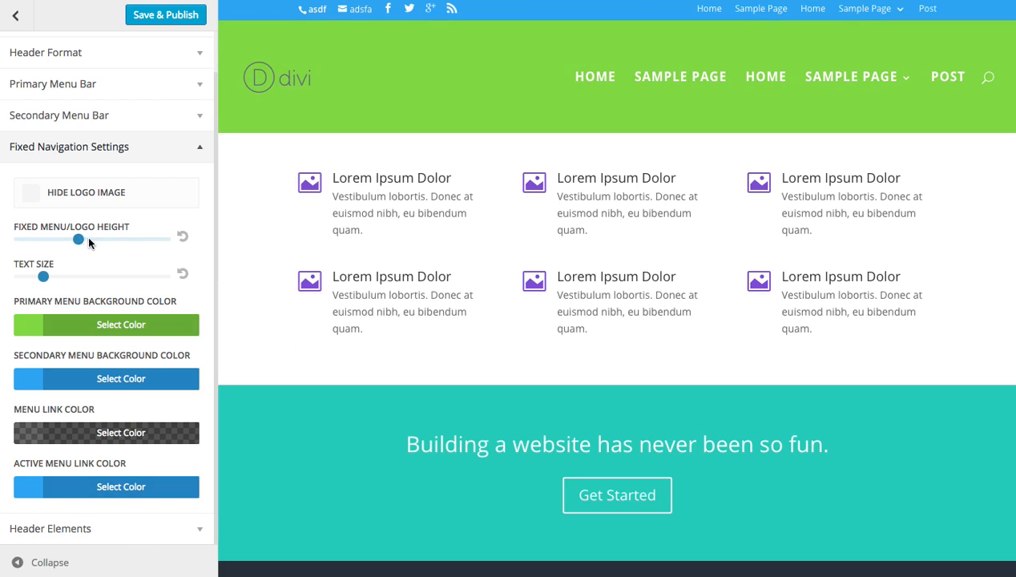
pyautogui.moveTo(78, 237); pyautogui.dragTo(73, 237)
pyautogui.scroll(3, 497, 224)
pyautogui.scroll(-2, 502, 226)
pyautogui.scroll(-2, 510, 229)
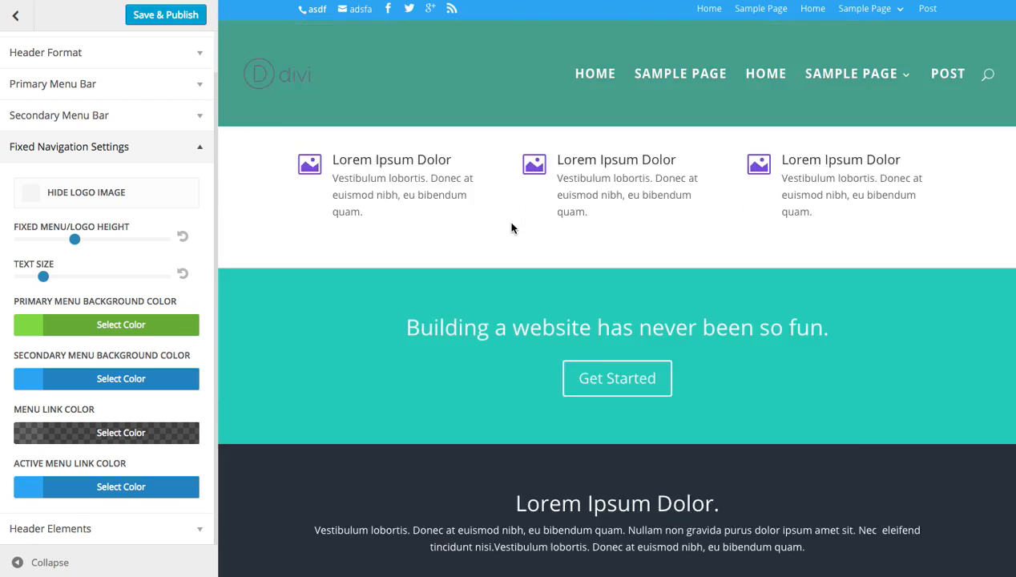
pyautogui.scroll(4, 513, 224)
# Set the fixed menu/logo height to about 95 and check the fixed header against the normal one in the preview.
pyautogui.moveTo(74, 238); pyautogui.dragTo(61, 244)
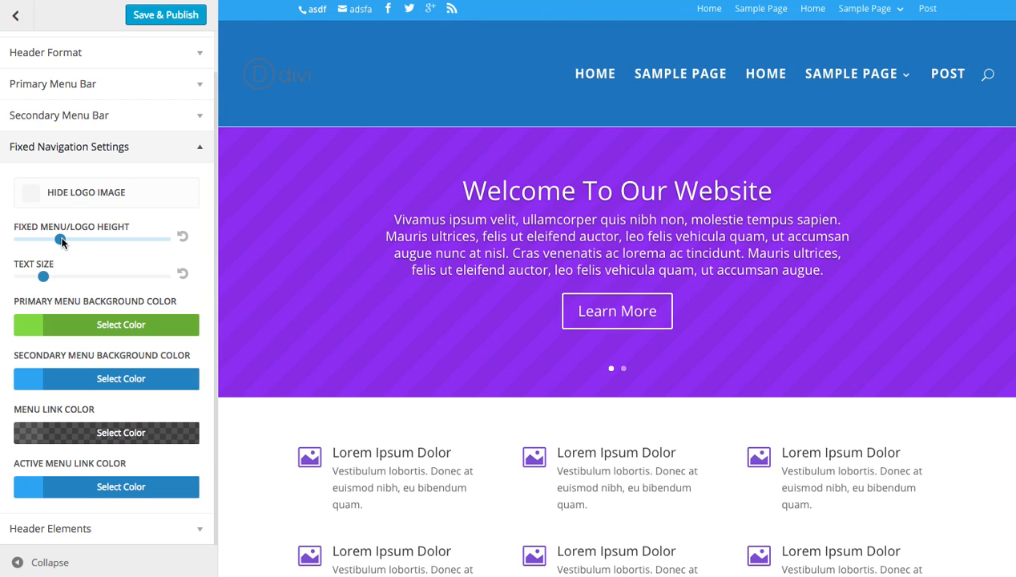
pyautogui.moveTo(62, 242); pyautogui.dragTo(53, 240)
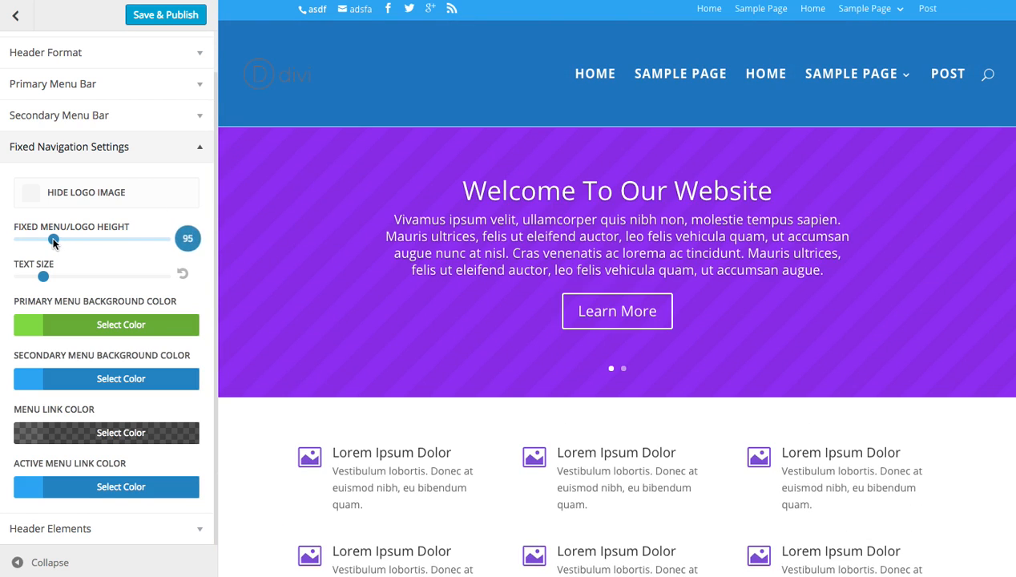
pyautogui.scroll(-5, 480, 196)
pyautogui.scroll(3, 483, 198)
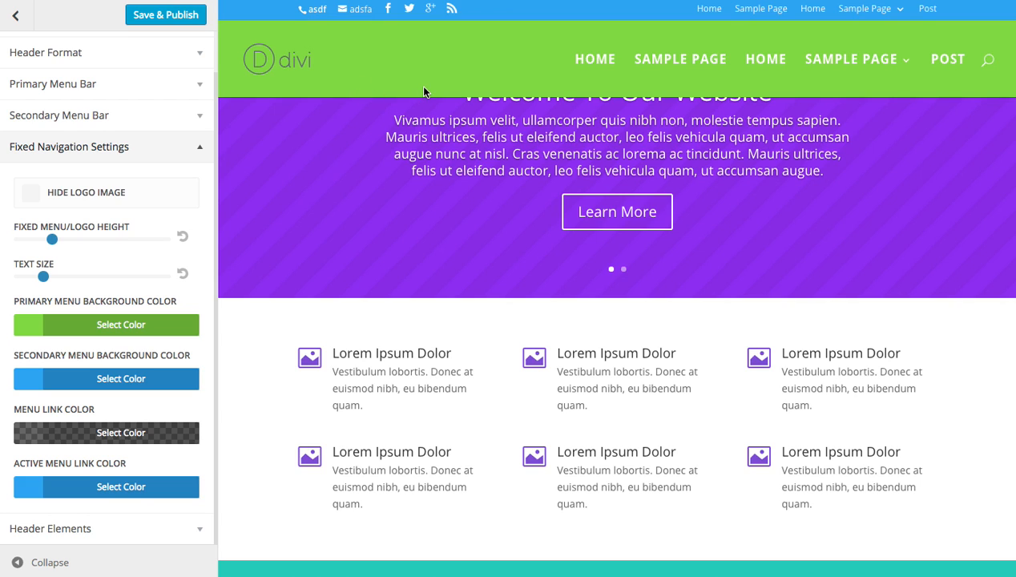
pyautogui.scroll(-5, 424, 92)
pyautogui.scroll(1, 427, 88)
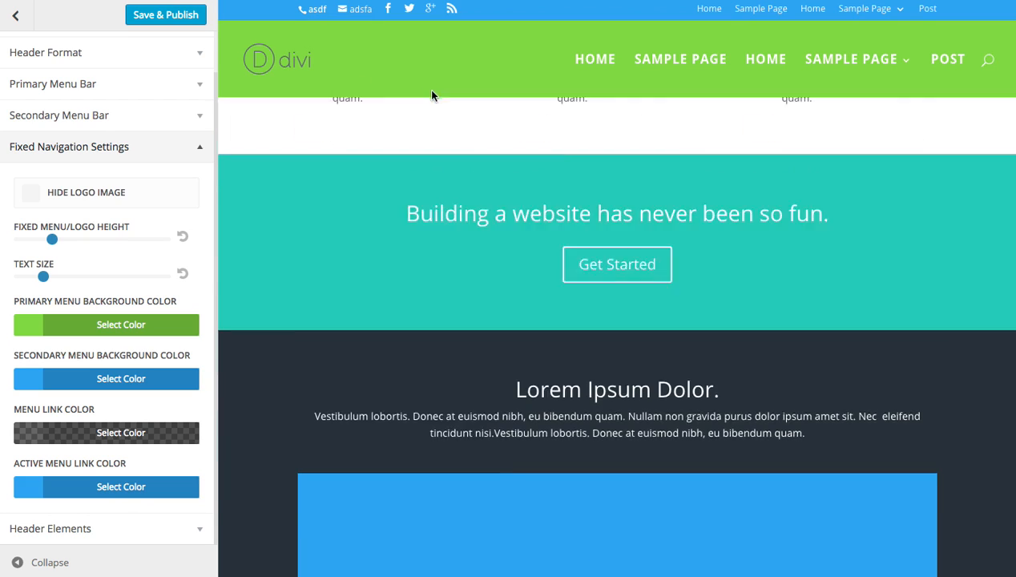
pyautogui.scroll(5, 433, 92)
pyautogui.scroll(-3, 431, 112)
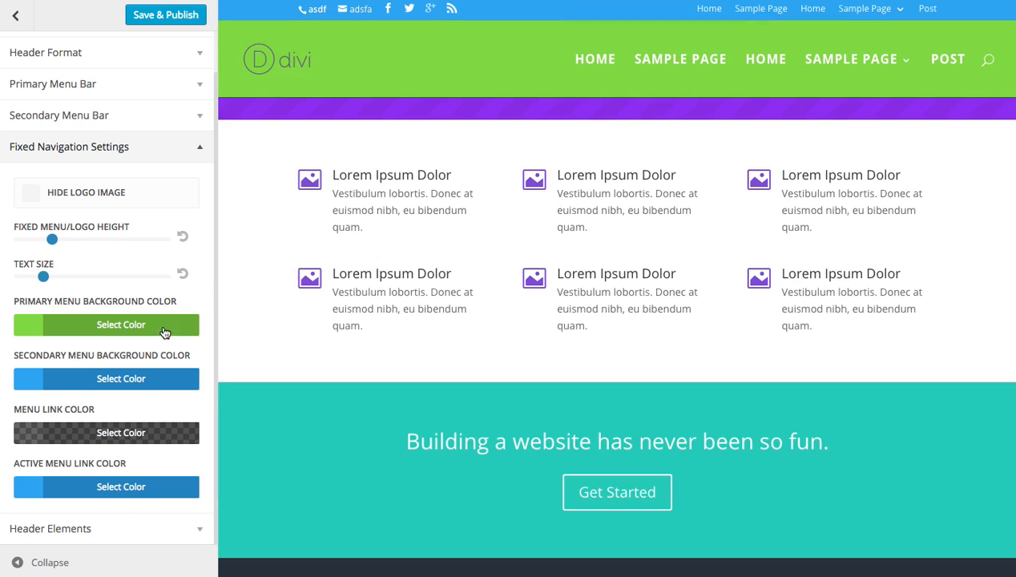
# Set the fixed navigation's primary menu background to semi-transparent black, check it over the scrolled page content, and close the color picker.
pyautogui.click(148, 328)
pyautogui.click(29, 524)
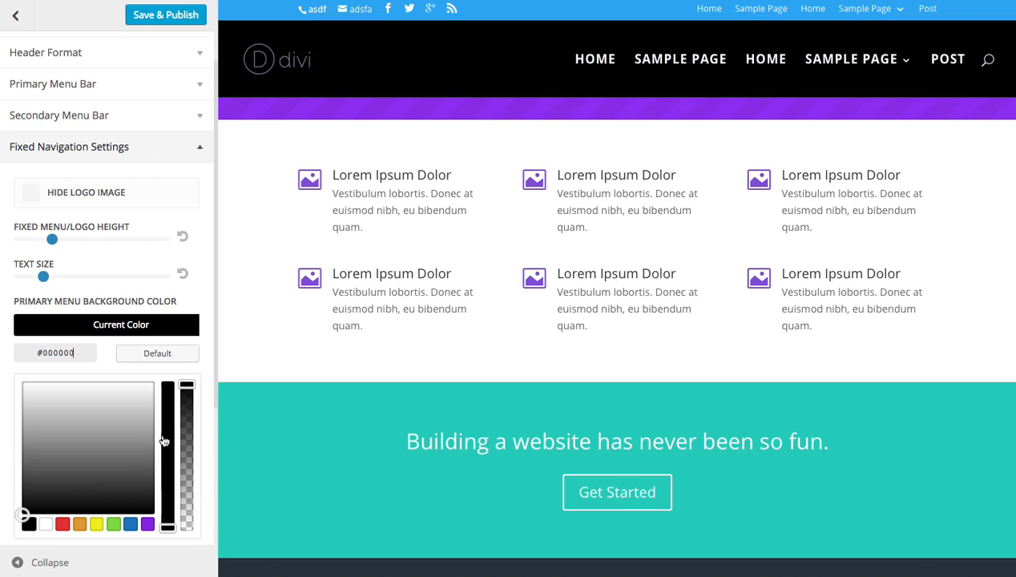
pyautogui.moveTo(186, 388); pyautogui.dragTo(187, 476)
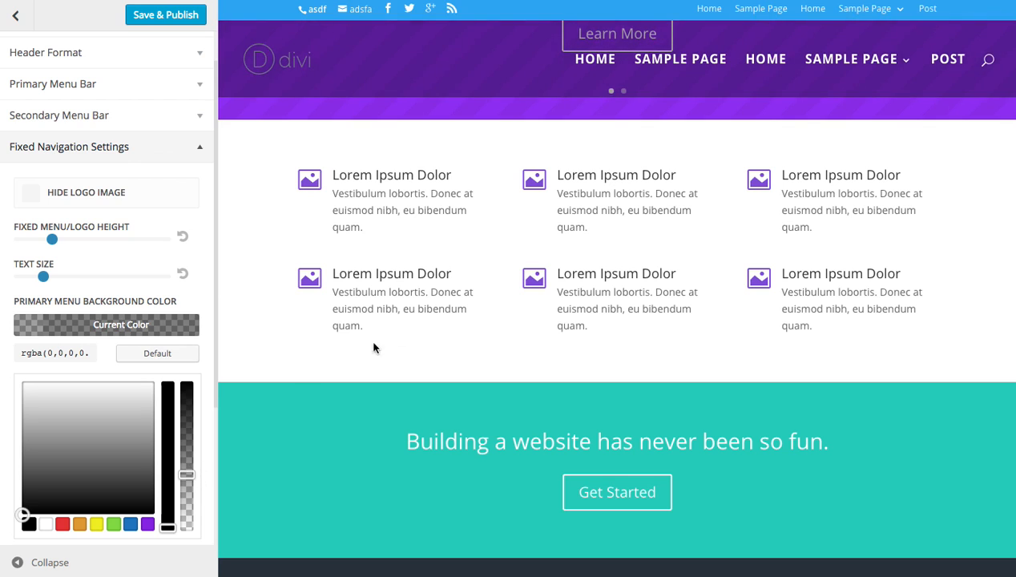
pyautogui.scroll(-10, 342, 367)
pyautogui.scroll(-3, 425, 317)
pyautogui.scroll(13, 427, 319)
pyautogui.scroll(-10, 459, 300)
pyautogui.scroll(10, 485, 265)
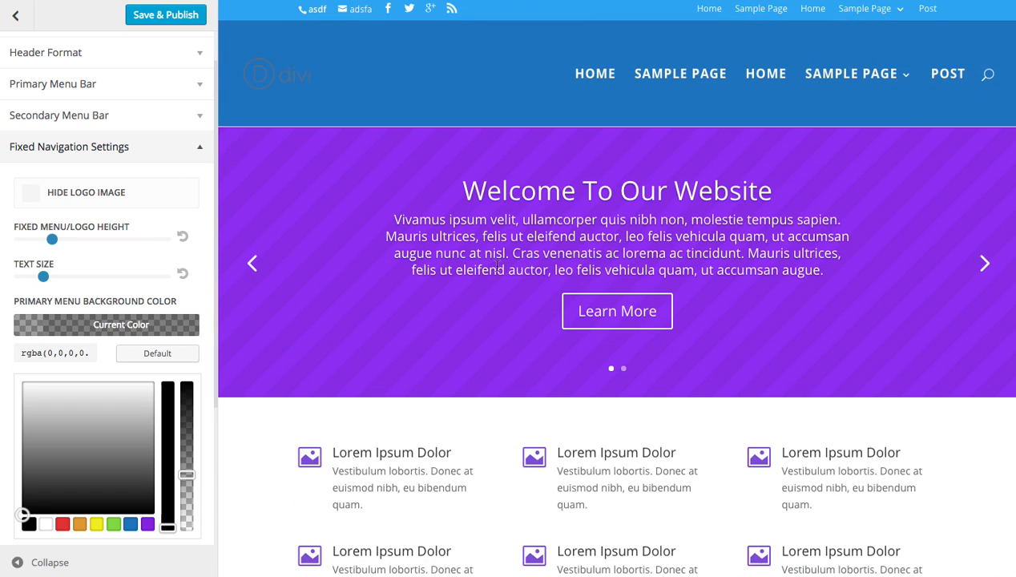
pyautogui.scroll(-9, 527, 242)
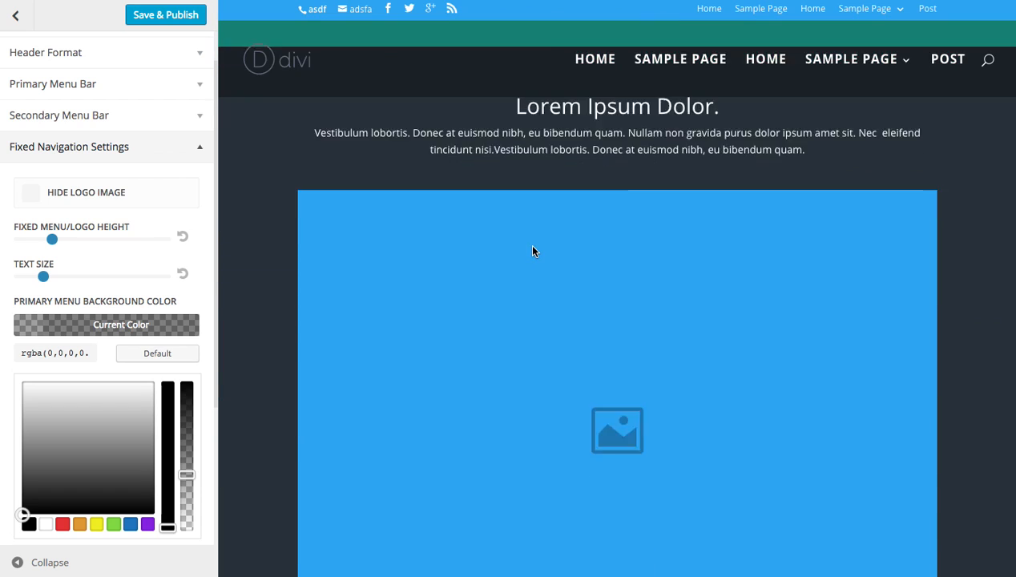
pyautogui.scroll(3, 530, 242)
pyautogui.scroll(1, 535, 245)
pyautogui.click(161, 322)
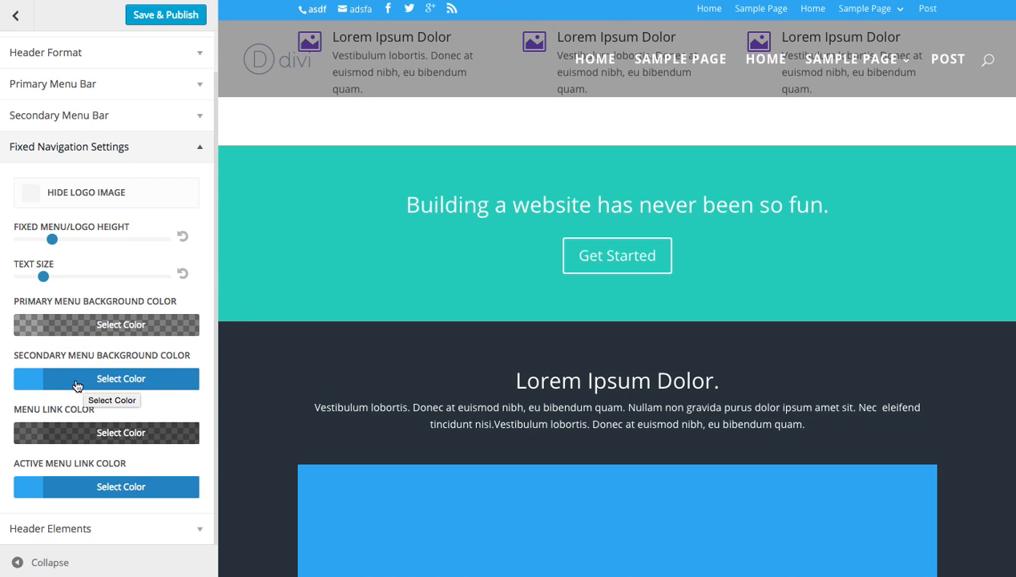
# Set the dropdown menu background color in the Primary Menu Bar settings to the purple preset #8224e3.
pyautogui.scroll(1, 86, 136)
pyautogui.click(79, 130)
pyautogui.scroll(-4, 97, 256)
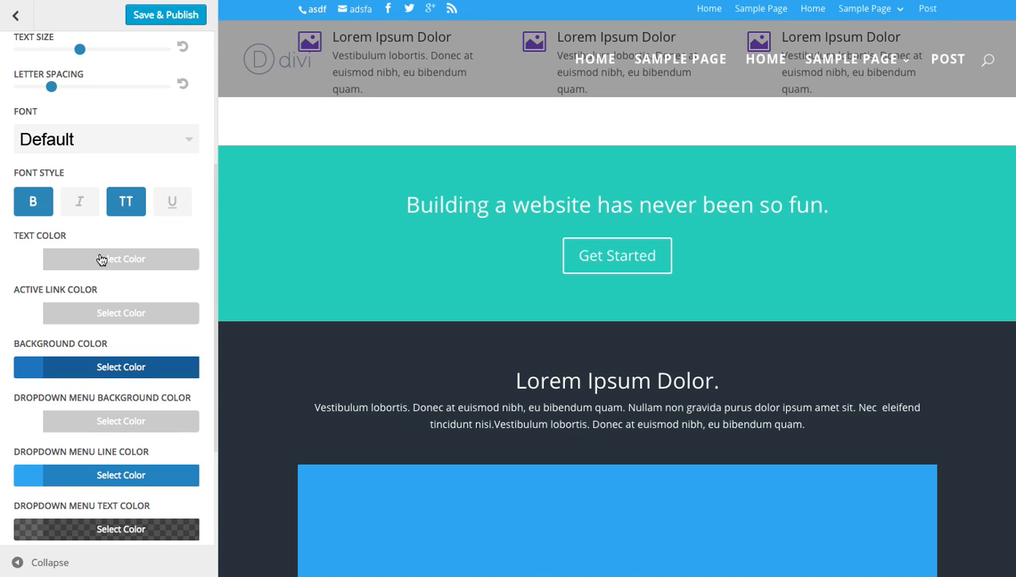
pyautogui.scroll(5, 442, 139)
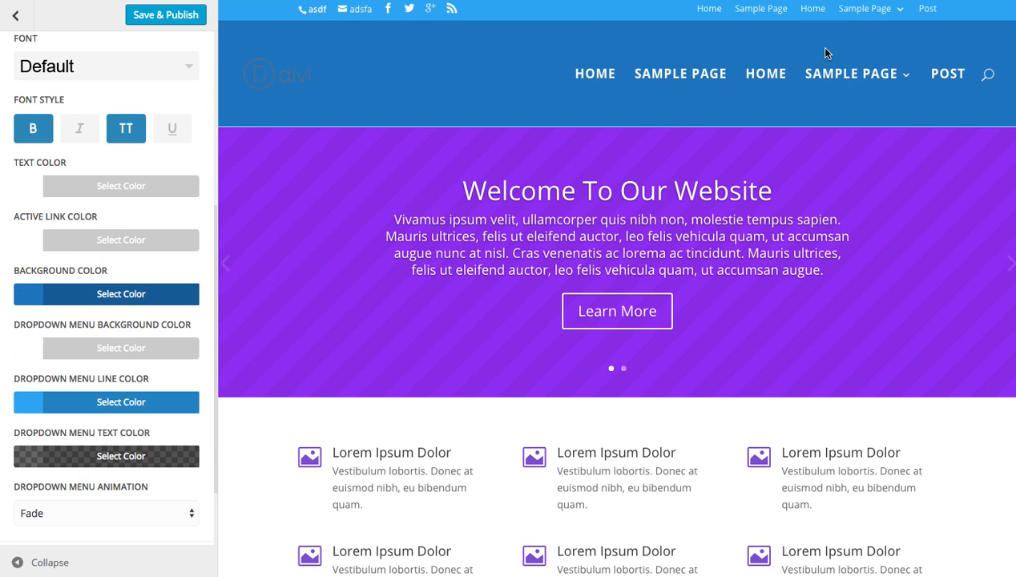
pyautogui.moveTo(880, 82)
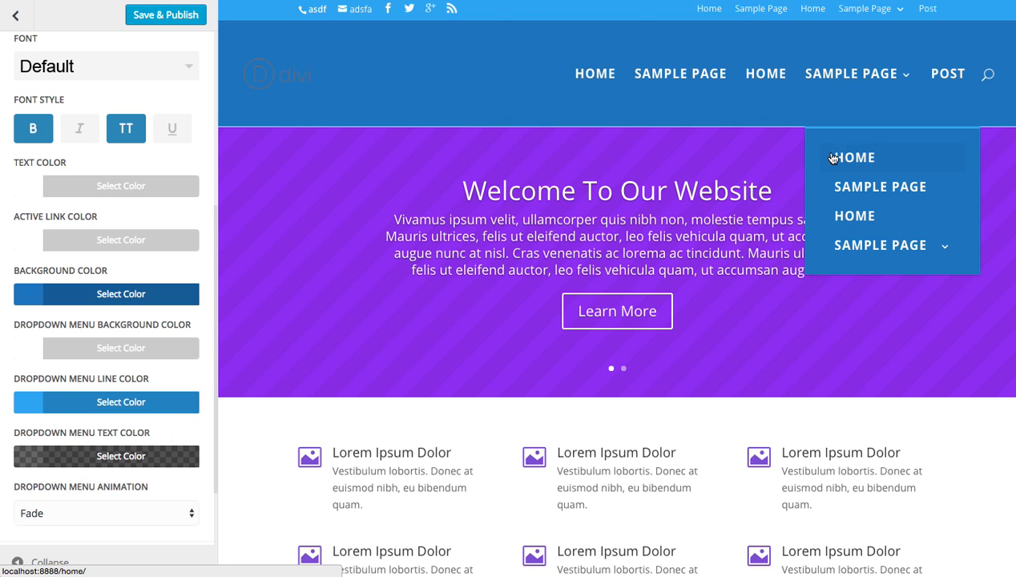
pyautogui.click(100, 348)
pyautogui.scroll(-2, 120, 448)
pyautogui.click(146, 477)
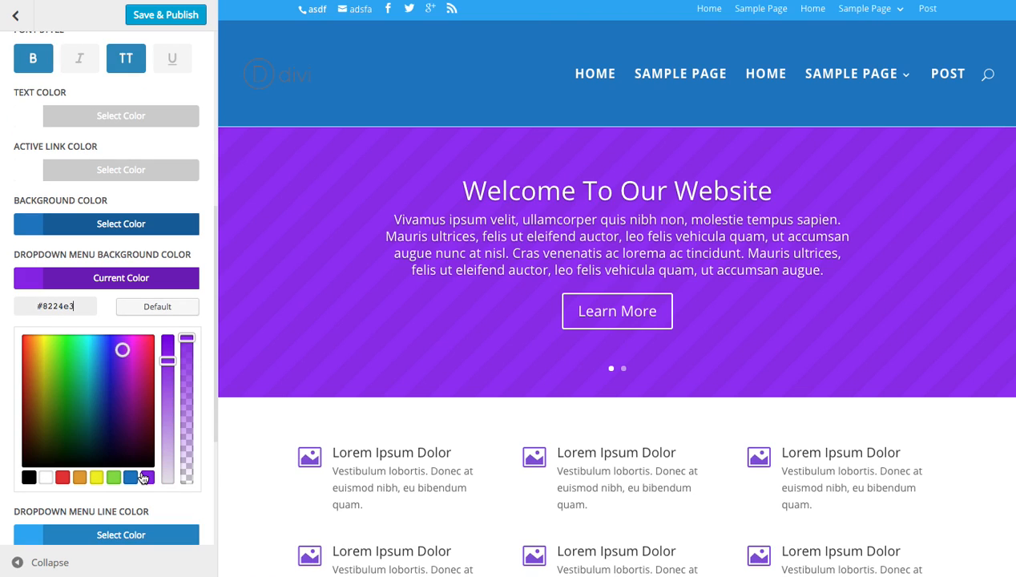
# Preview the primary menu's dropdown on the page and collapse the Primary Menu Bar settings.
pyautogui.moveTo(859, 252)
pyautogui.scroll(-4, 866, 197)
pyautogui.scroll(4, 865, 196)
pyautogui.scroll(5, 64, 128)
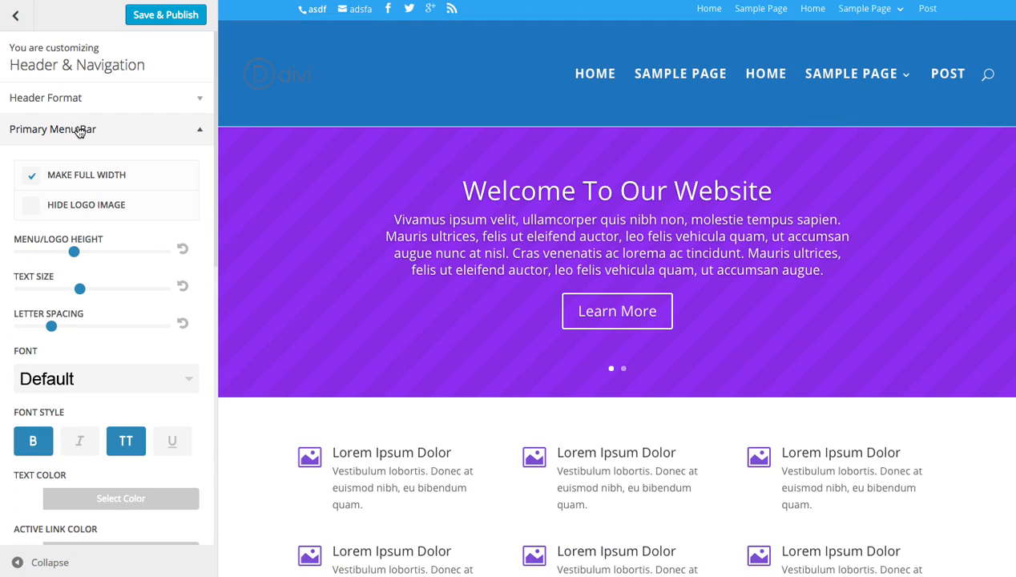
pyautogui.click(83, 131)
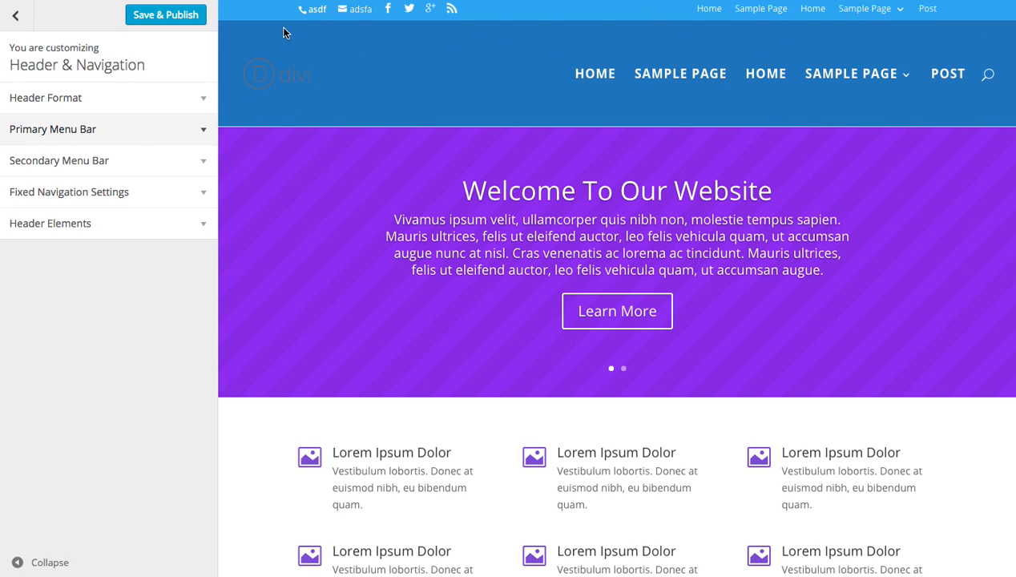
# Make the secondary menu bar full width and increase its text size in the Secondary Menu Bar settings.
pyautogui.moveTo(898, 104)
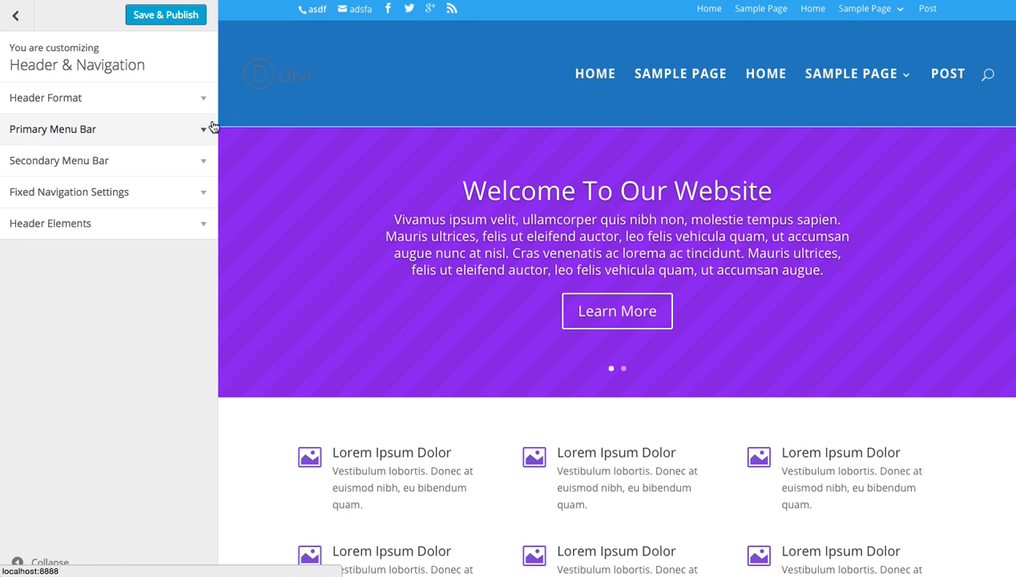
pyautogui.click(113, 163)
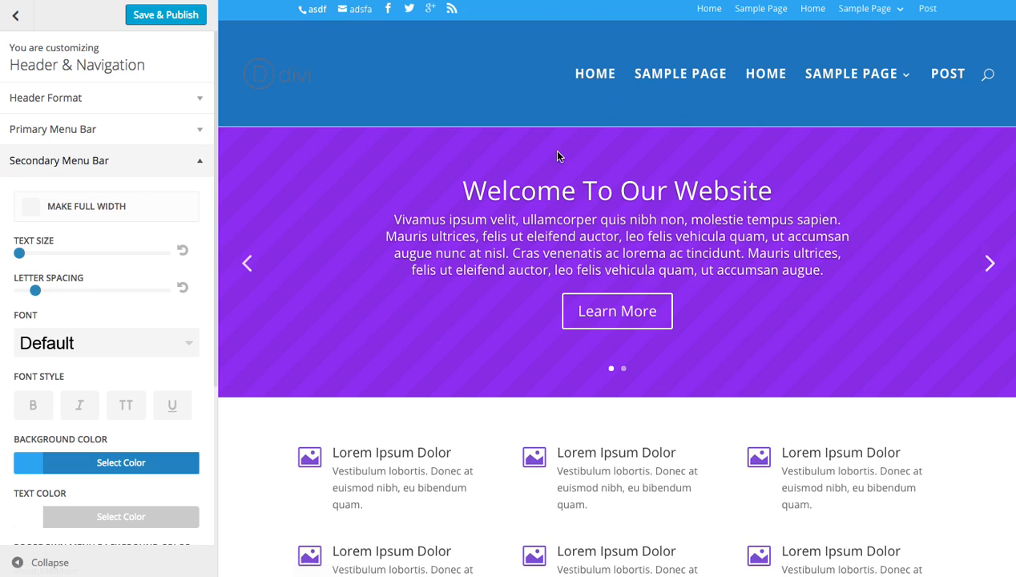
pyautogui.click(31, 207)
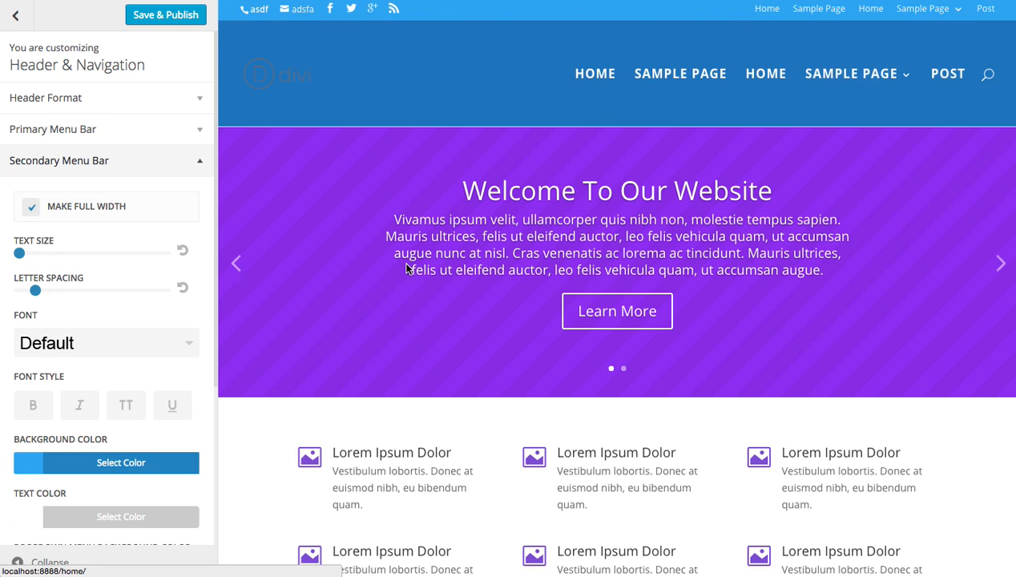
pyautogui.moveTo(21, 255); pyautogui.dragTo(74, 263)
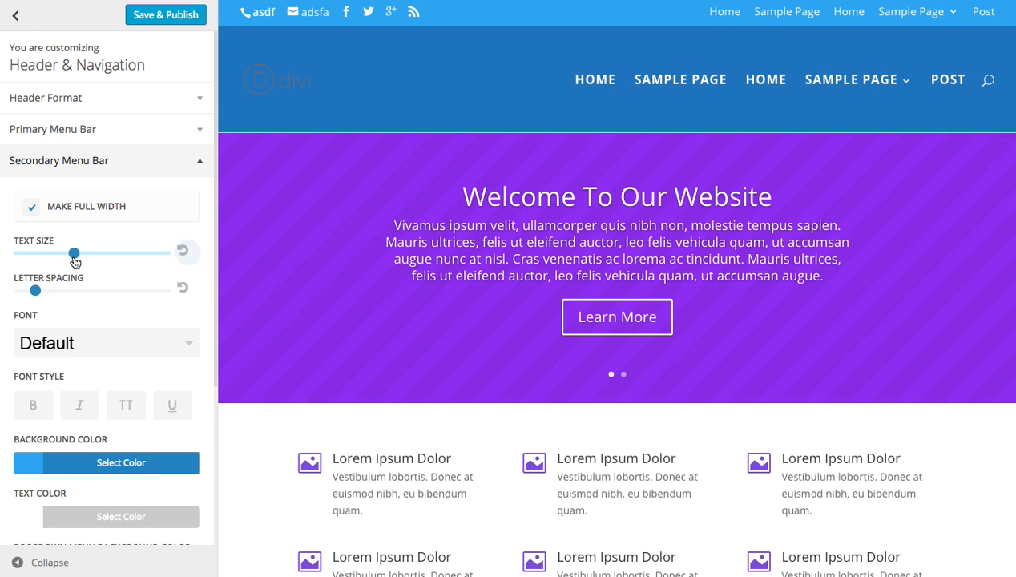
pyautogui.moveTo(39, 296)
pyautogui.mouseDown()
pyautogui.moveTo(49, 291)
pyautogui.moveTo(35, 290)
pyautogui.mouseUp()
# Apply the bold and uppercase font styles to the secondary menu bar.
pyautogui.scroll(-1, 88, 350)
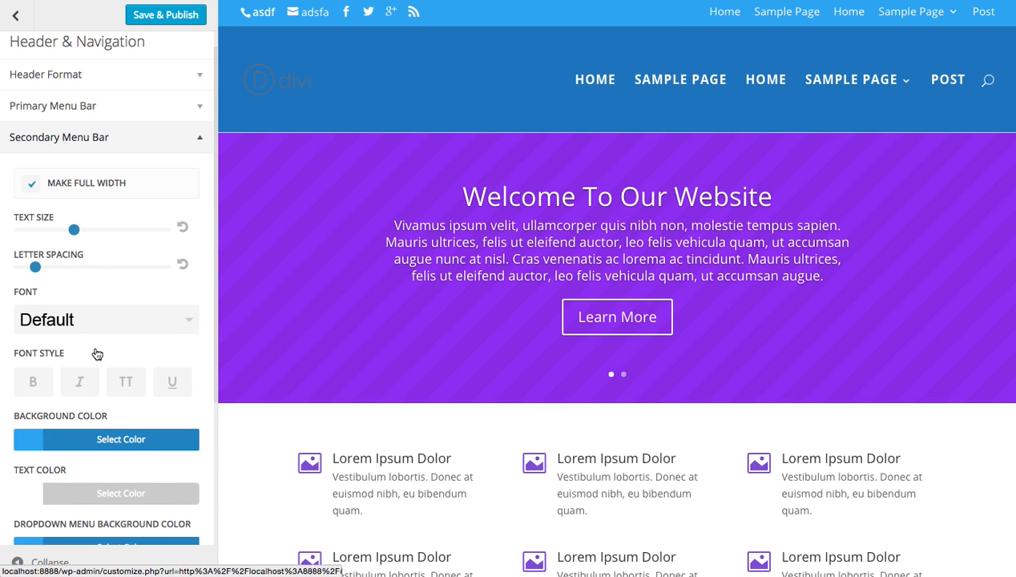
pyautogui.click(36, 383)
pyautogui.click(126, 383)
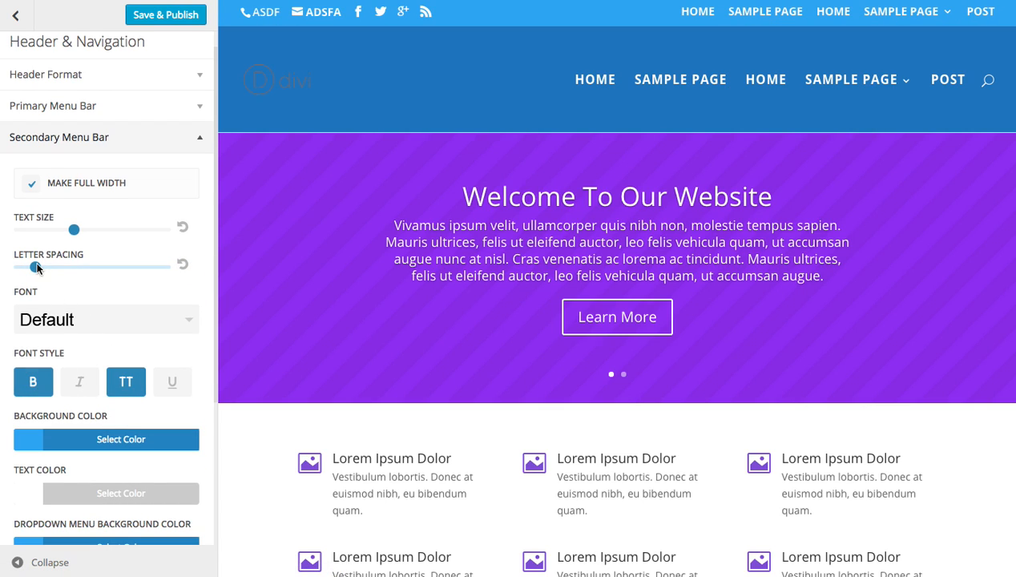
# Reduce the secondary menu's text size slightly, widen its letter spacing, and check the header in the preview.
pyautogui.moveTo(74, 229); pyautogui.dragTo(57, 270)
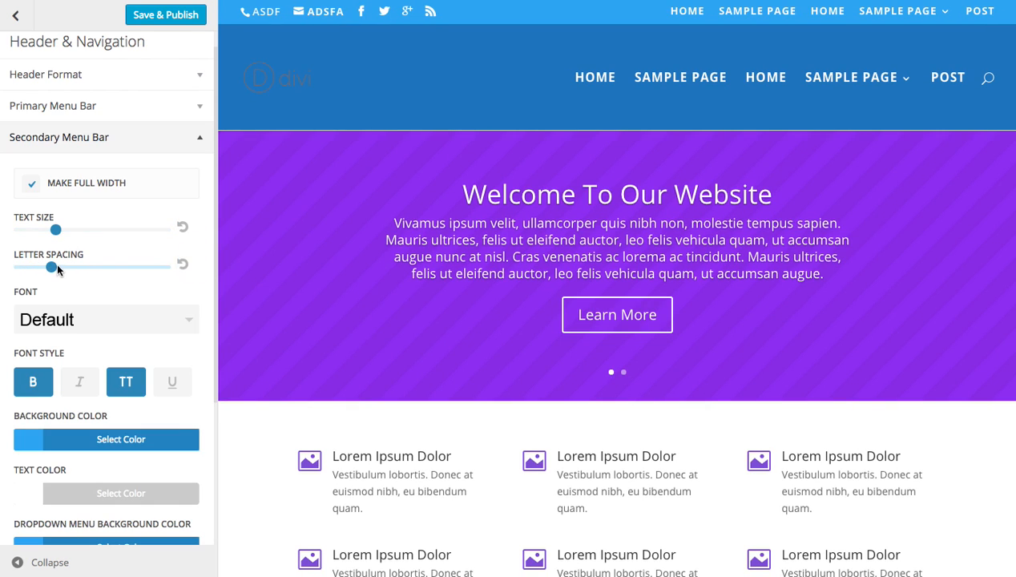
pyautogui.scroll(-6, 528, 222)
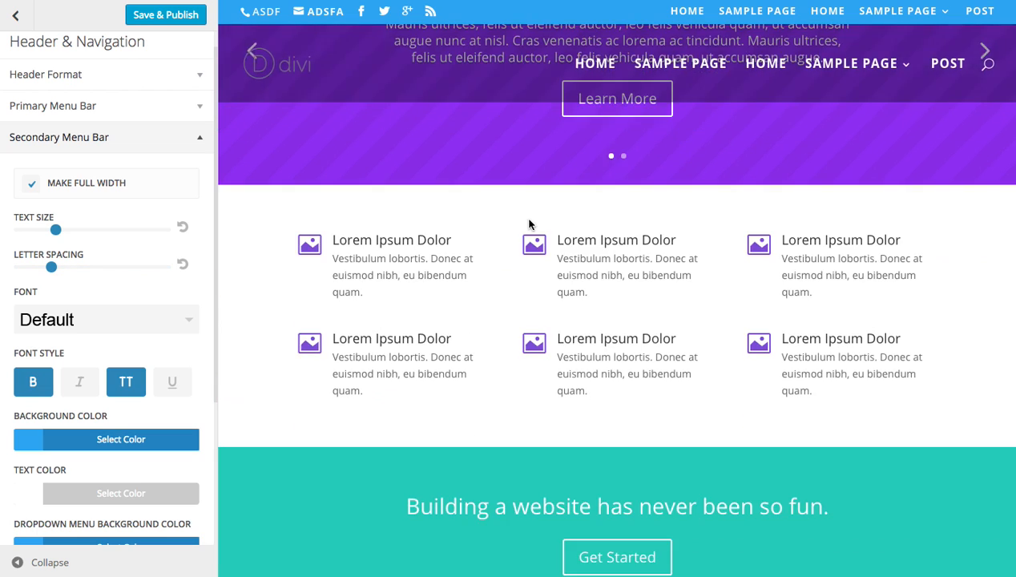
pyautogui.scroll(6, 539, 232)
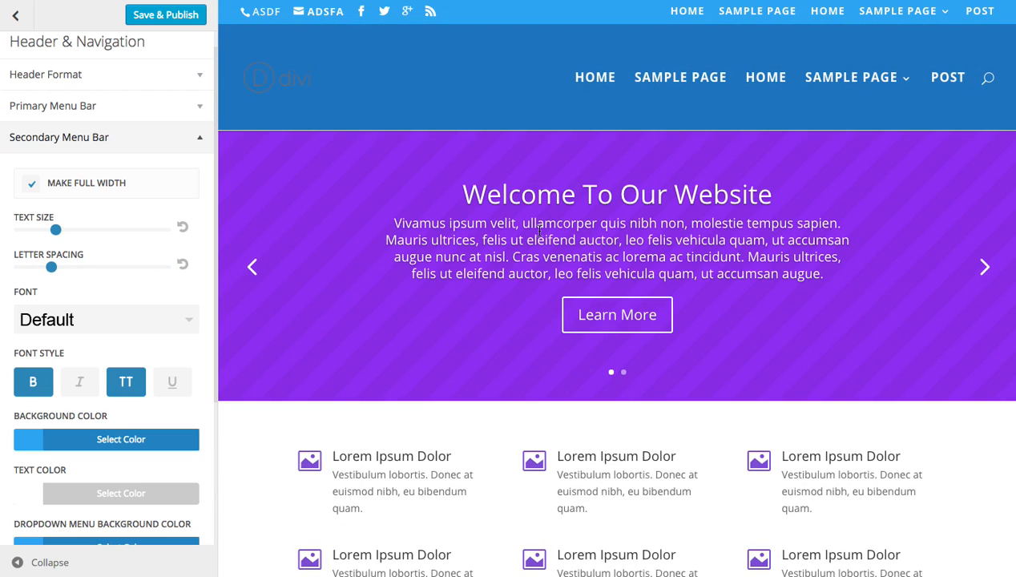
# Set the secondary menu bar's background color to the purple preset #8224e3 and close its color picker.
pyautogui.scroll(-5, 132, 197)
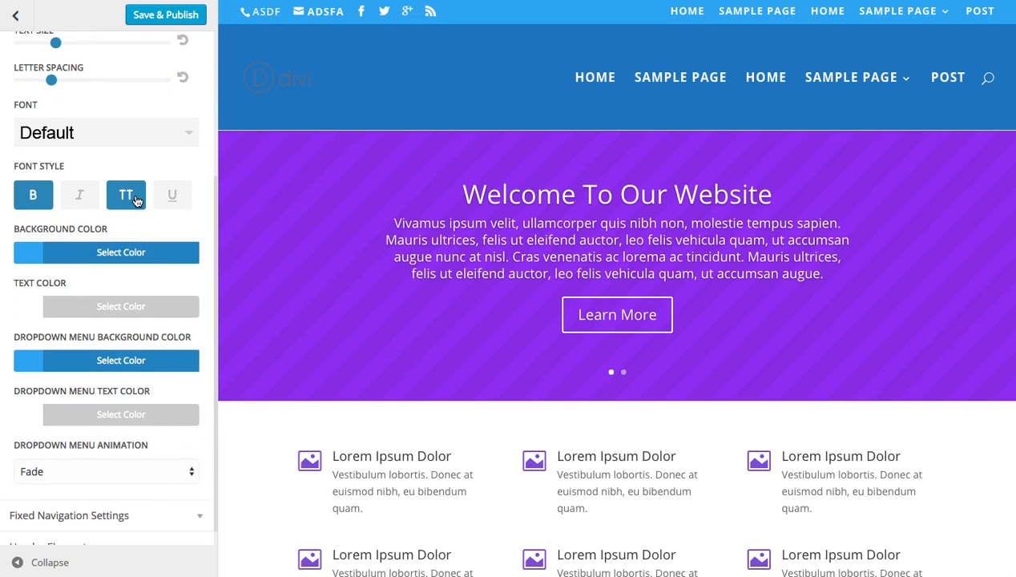
pyautogui.click(97, 253)
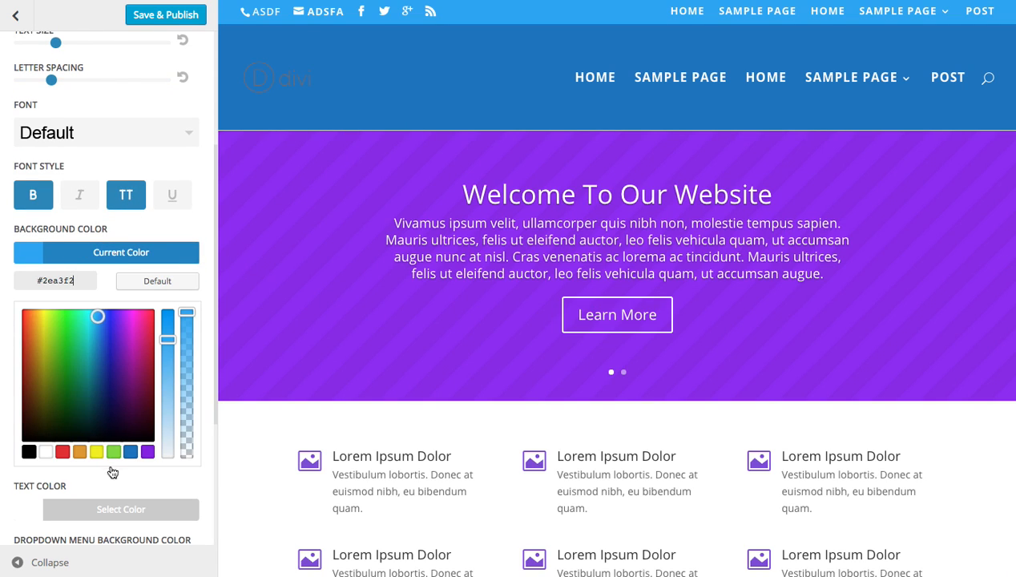
pyautogui.click(147, 452)
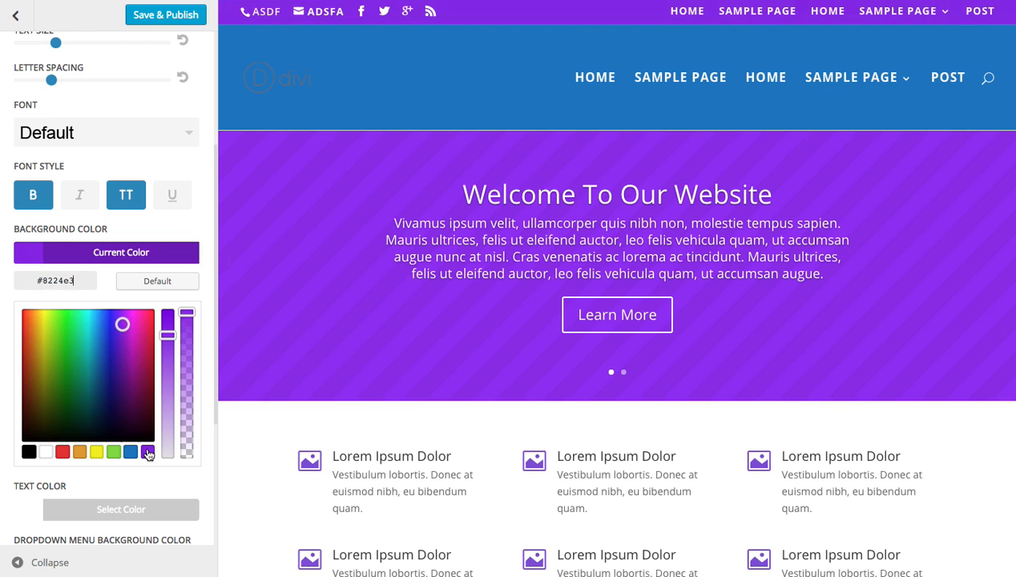
pyautogui.click(116, 264)
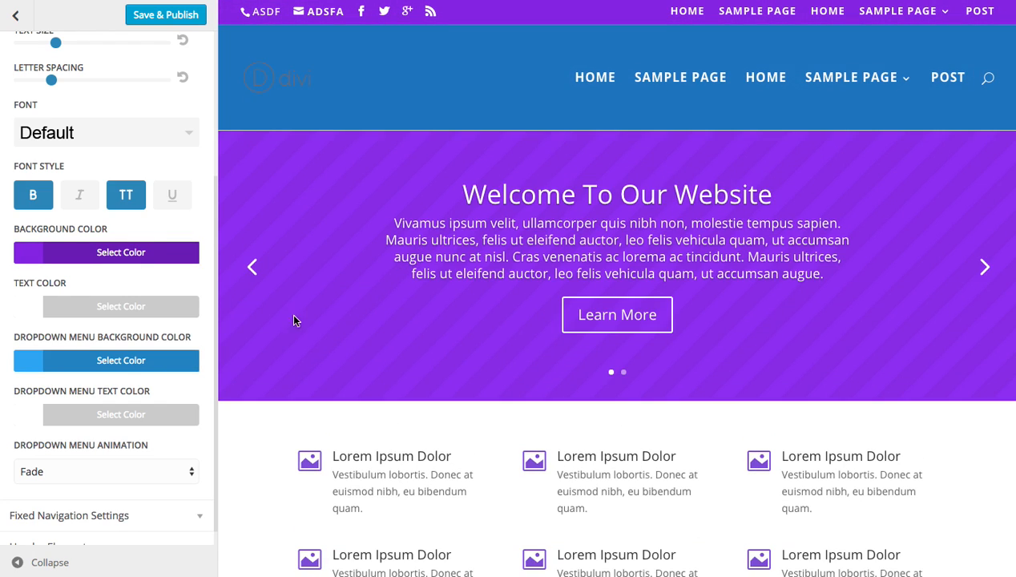
# Set the secondary menu's dropdown background color to the green preset #81d742, close its color picker and check the dropdowns in the preview.
pyautogui.click(112, 364)
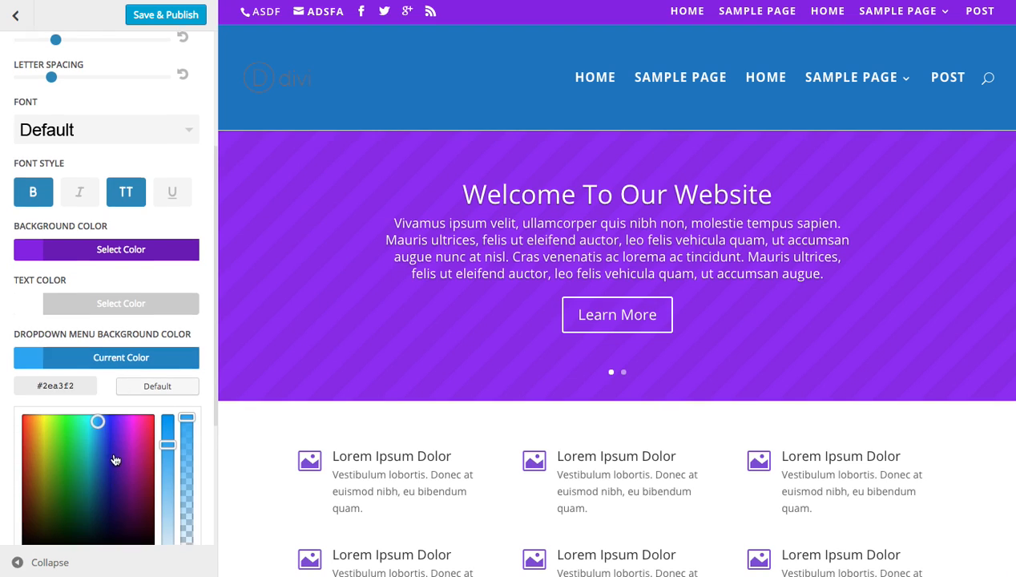
pyautogui.scroll(-1, 120, 465)
pyautogui.click(113, 515)
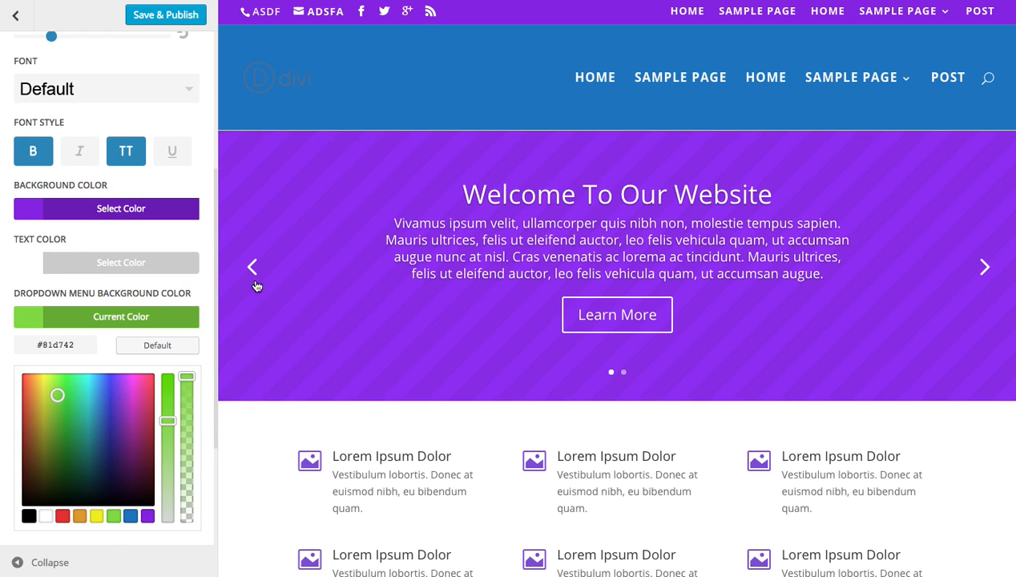
pyautogui.click(168, 318)
pyautogui.moveTo(896, 73)
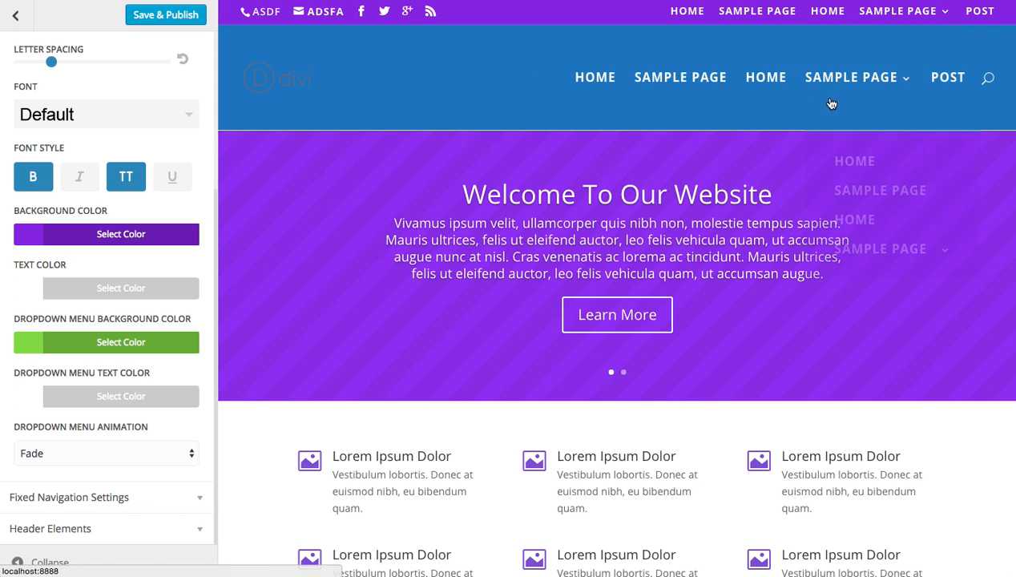
pyautogui.moveTo(838, 90)
pyautogui.moveTo(905, 11)
pyautogui.moveTo(869, 151)
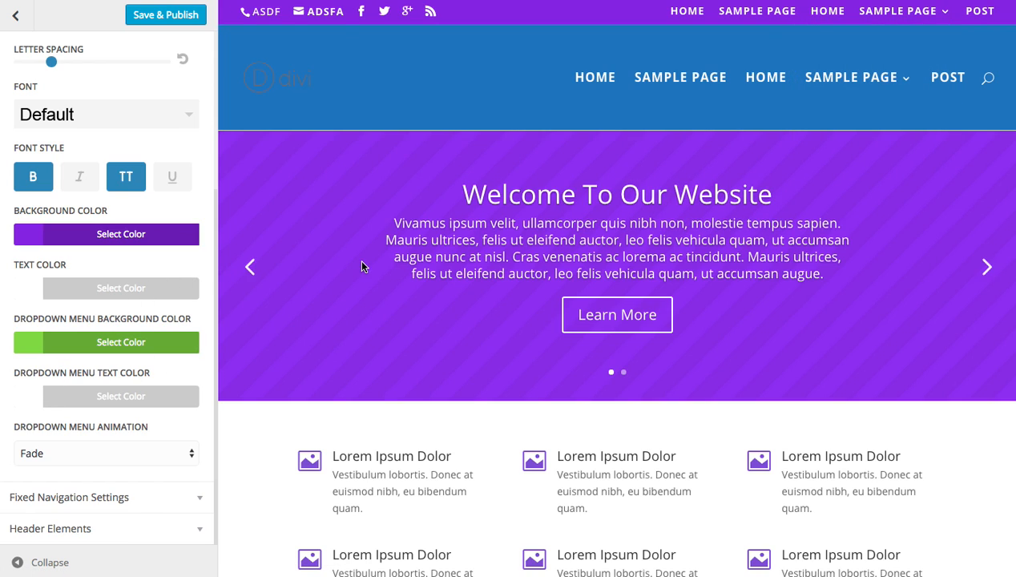
# Change the secondary menu's dropdown animation to Slide and check the dropdown in the preview.
pyautogui.click(109, 455)
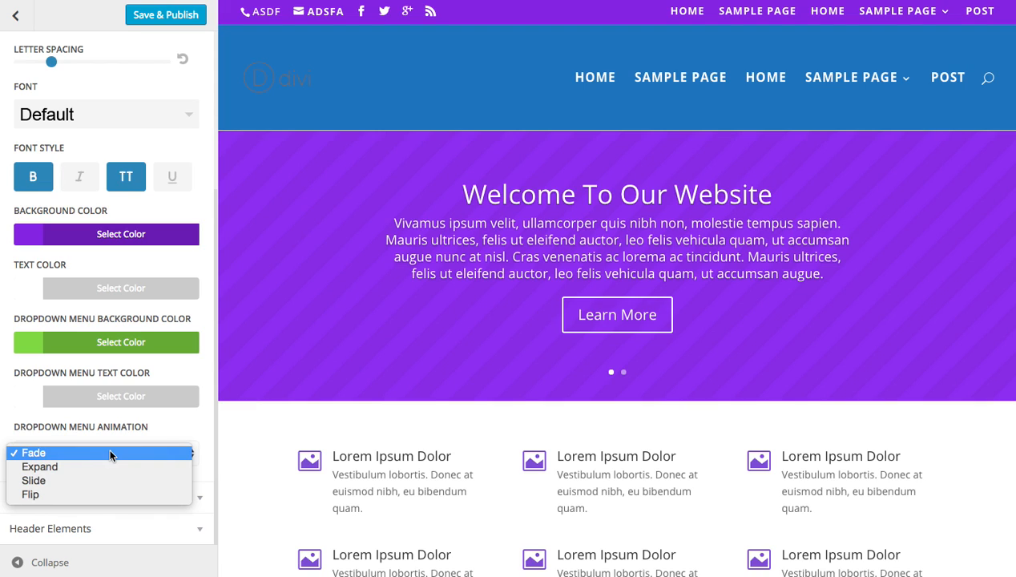
pyautogui.click(74, 480)
pyautogui.moveTo(883, 25)
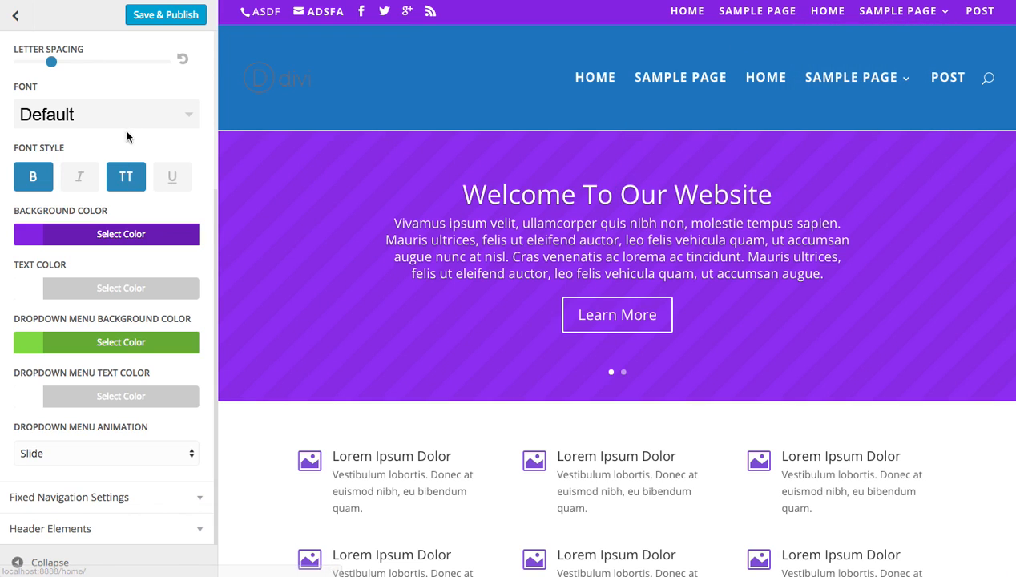
# Set the primary menu's dropdown animation to Slide in the Primary Menu Bar settings, and collapse that section.
pyautogui.scroll(4, 116, 156)
pyautogui.click(92, 161)
pyautogui.click(90, 130)
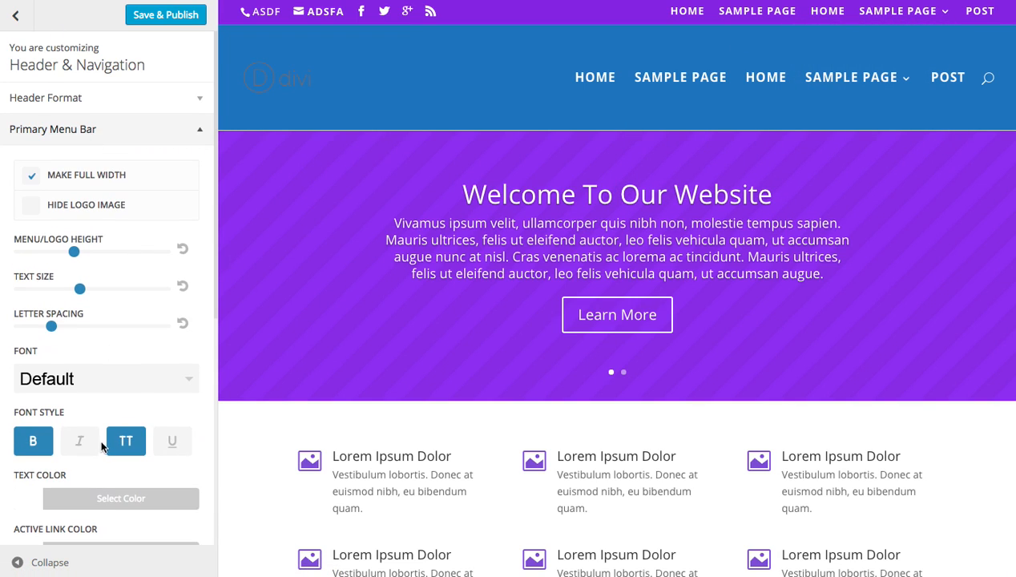
pyautogui.scroll(-5, 120, 378)
pyautogui.scroll(-5, 112, 389)
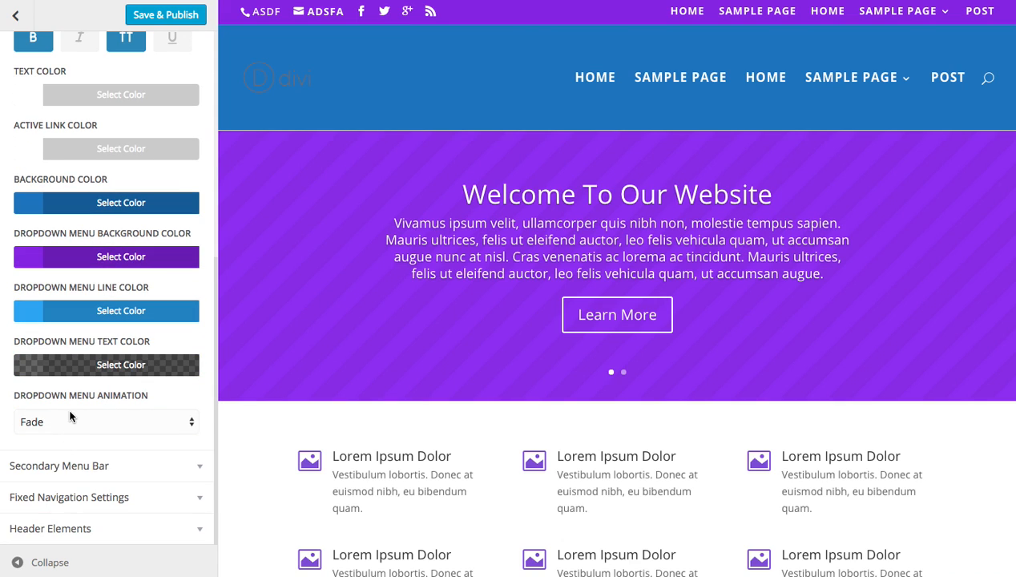
pyautogui.click(68, 420)
pyautogui.click(66, 450)
pyautogui.scroll(10, 61, 265)
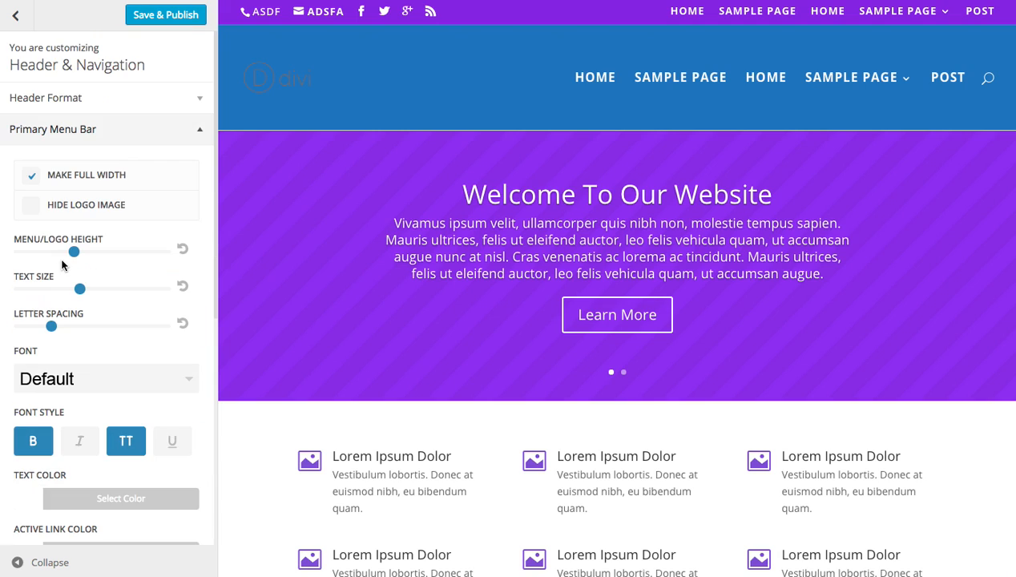
pyautogui.click(61, 136)
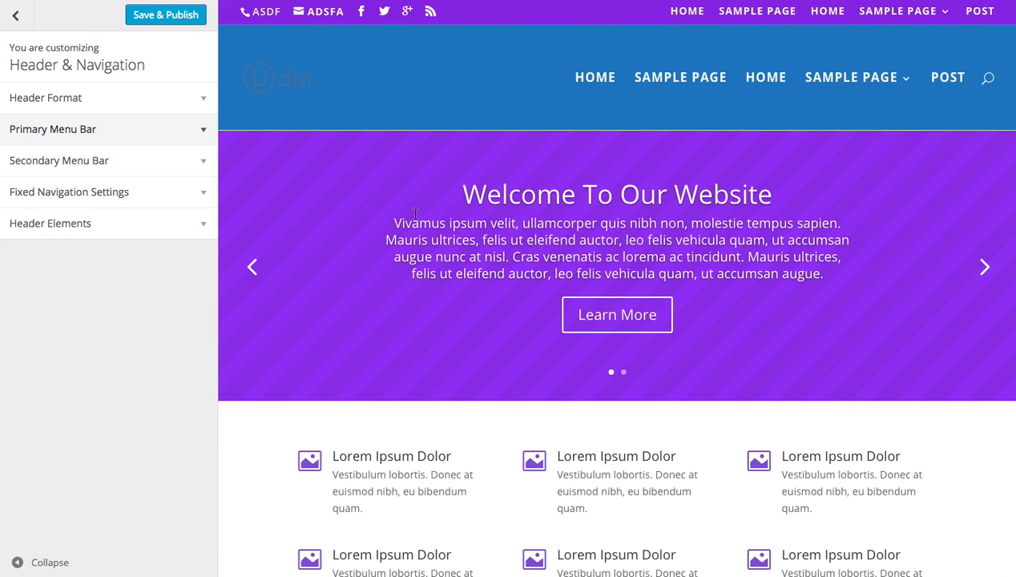
# Open the Header Elements settings and switch the social icons off and back on.
pyautogui.click(72, 227)
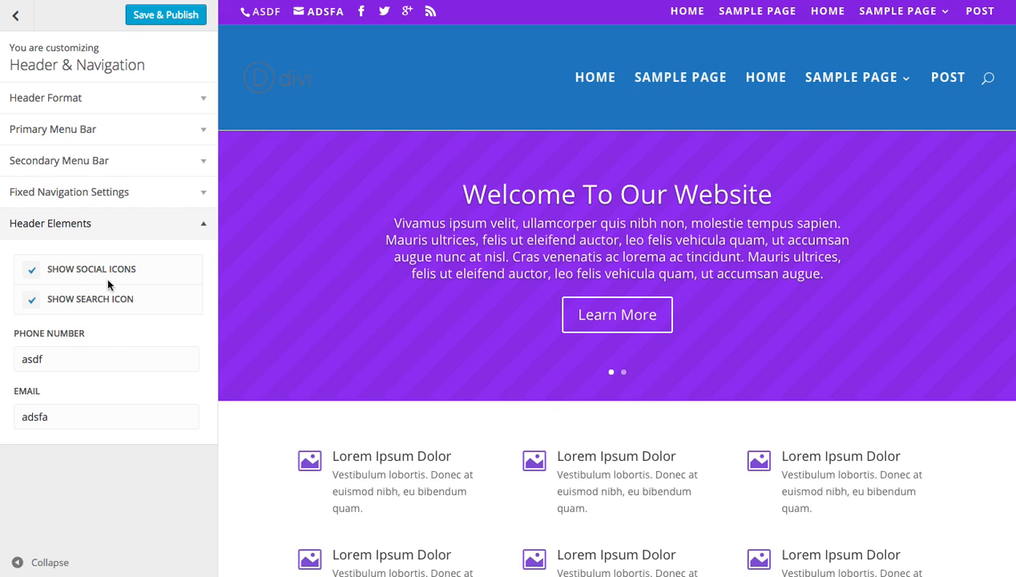
pyautogui.click(30, 272)
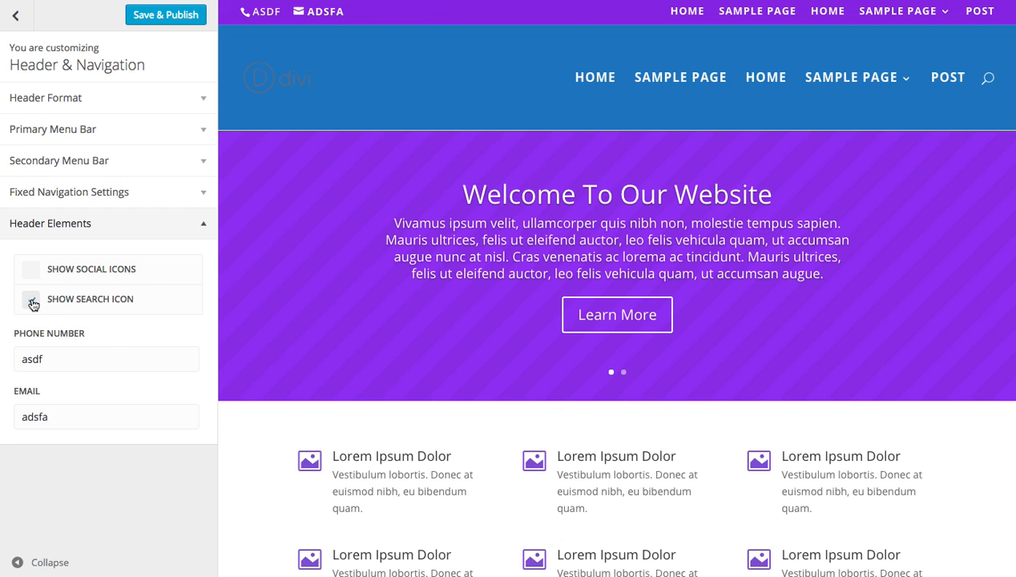
pyautogui.click(33, 272)
# Clear the phone number and email from the header elements, and collapse that section.
pyautogui.doubleClick(61, 358)
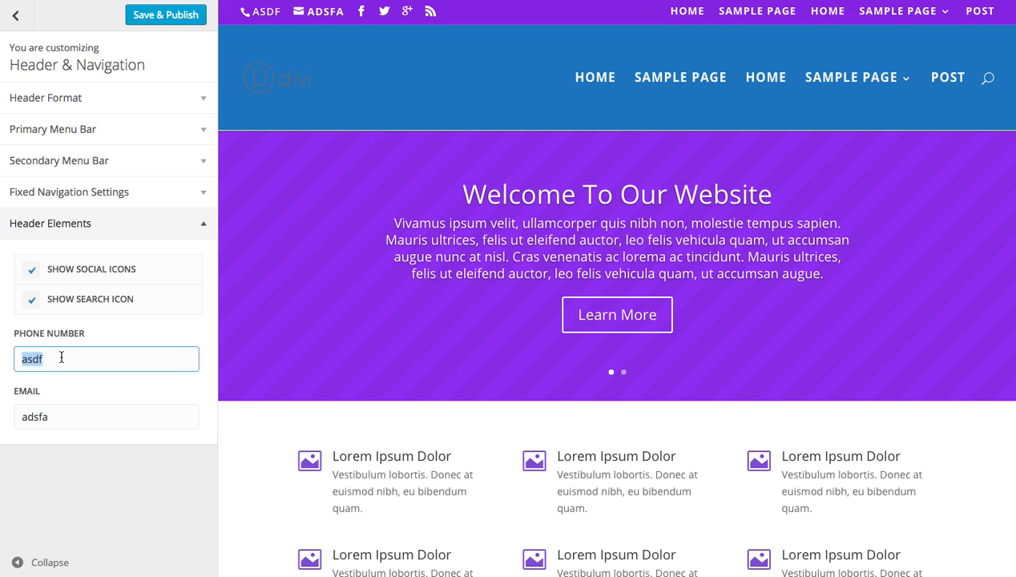
pyautogui.press('BackSpace')
pyautogui.doubleClick(59, 416)
pyautogui.press('BackSpace')
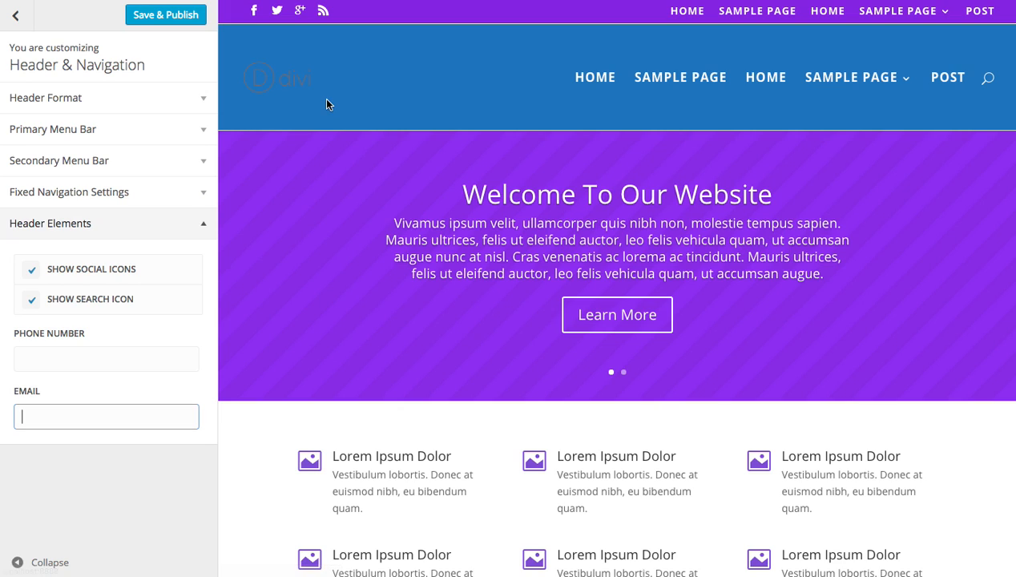
pyautogui.click(352, 116)
pyautogui.click(80, 226)
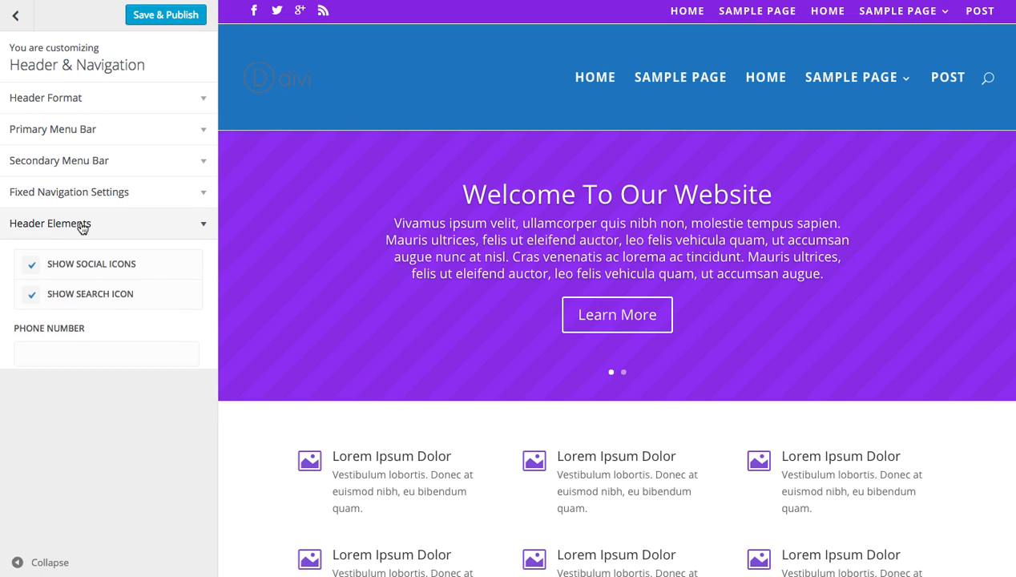
pyautogui.click(105, 141)
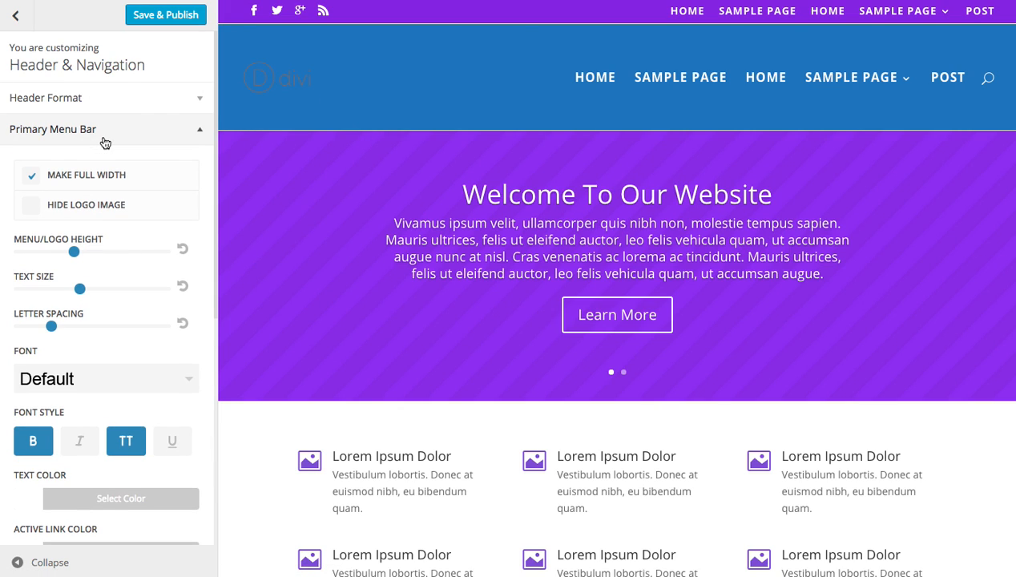
pyautogui.click(104, 142)
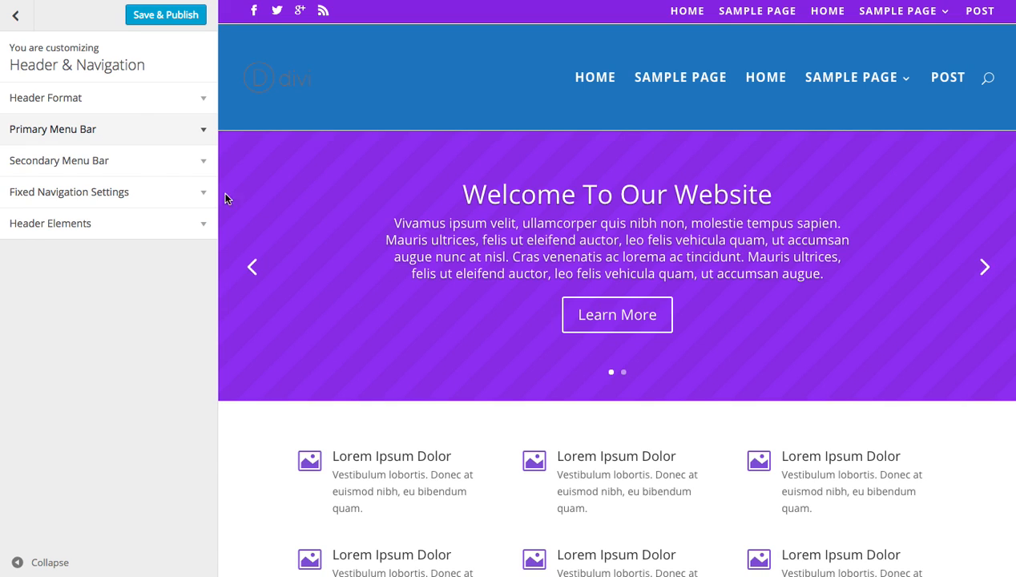
# Set the header style to Centered in the Header Format settings, and collapse that section.
pyautogui.click(93, 108)
pyautogui.click(88, 163)
pyautogui.click(85, 175)
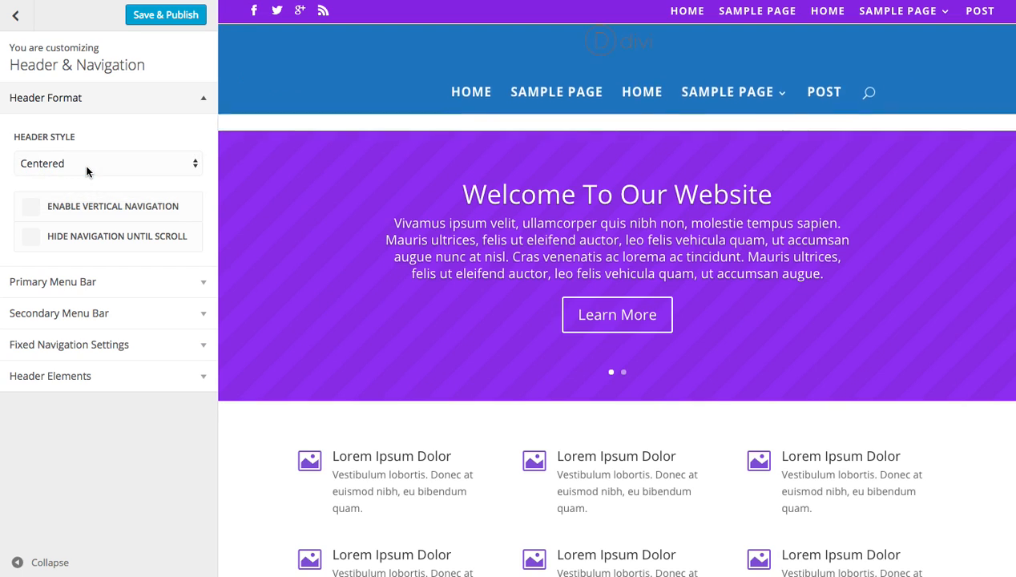
pyautogui.click(110, 101)
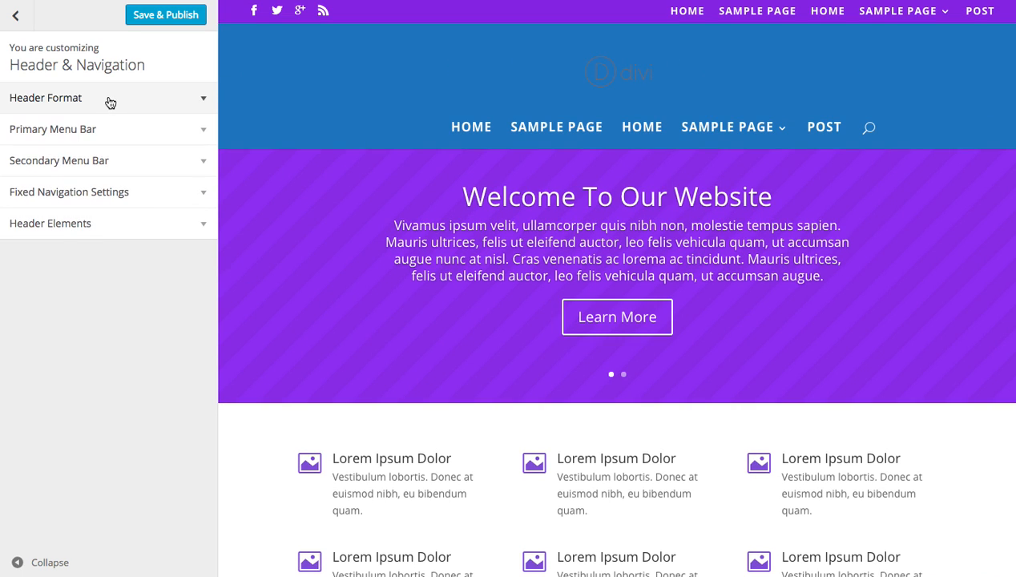
# Set the primary menu bar's background color to the black preset #000000 and lower its opacity until it is mostly transparent.
pyautogui.click(121, 138)
pyautogui.scroll(-7, 126, 160)
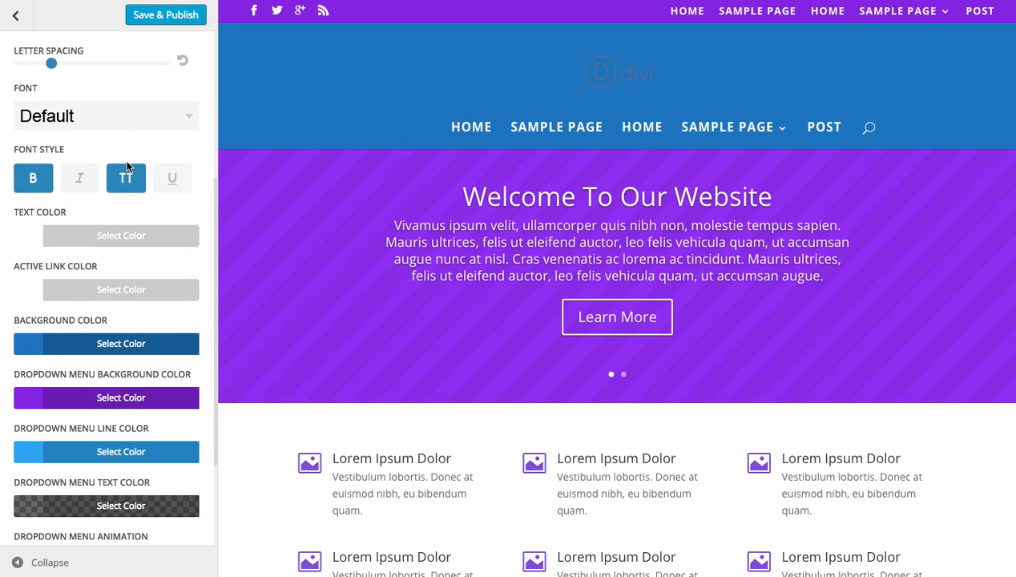
pyautogui.scroll(-1, 126, 167)
pyautogui.scroll(-1, 178, 256)
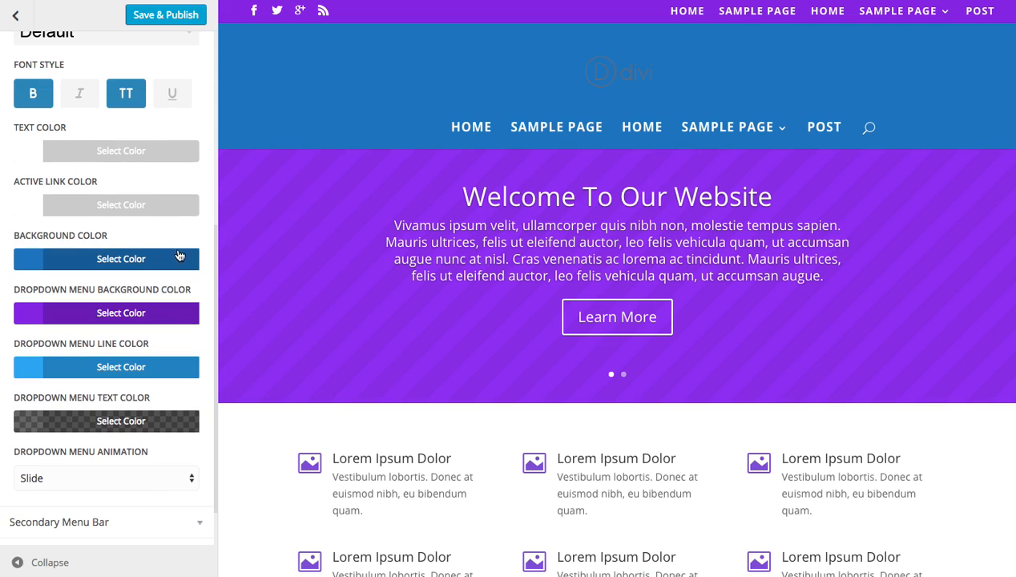
pyautogui.click(109, 261)
pyautogui.click(30, 458)
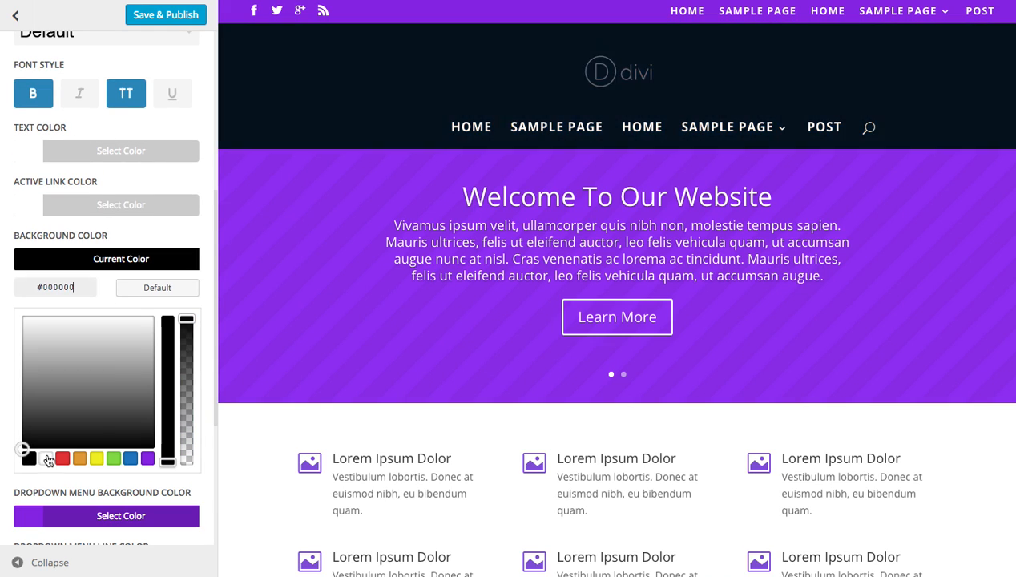
pyautogui.moveTo(185, 318); pyautogui.dragTo(183, 451)
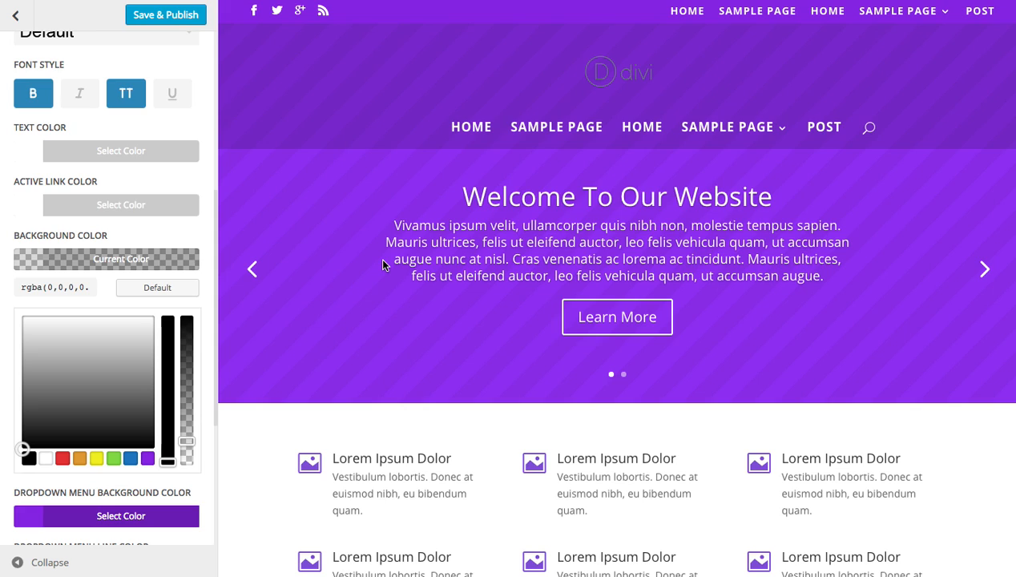
# Increase the primary menu bar's menu/logo height and publish the customizer changes.
pyautogui.scroll(5, 109, 161)
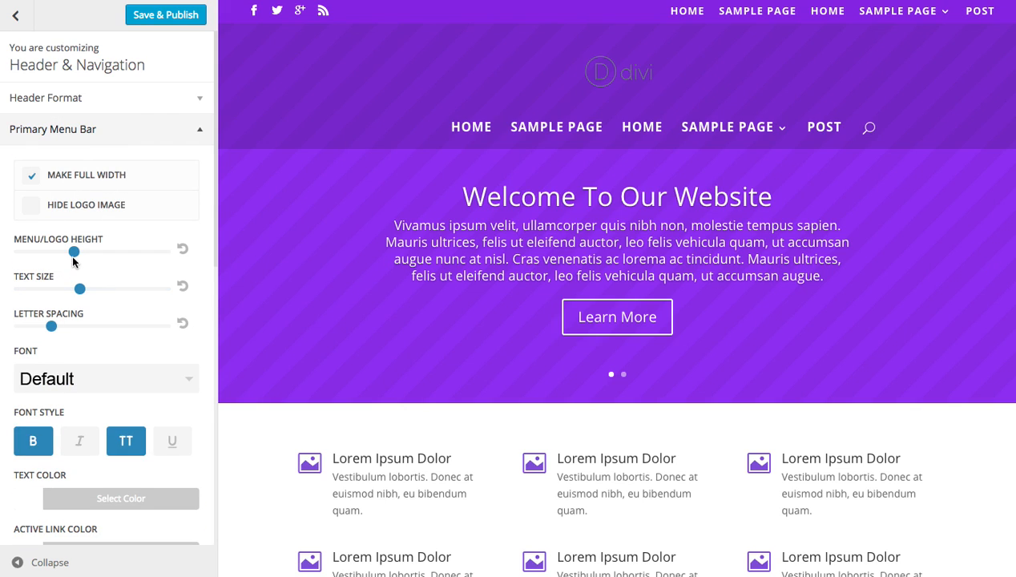
pyautogui.moveTo(74, 260); pyautogui.dragTo(94, 253)
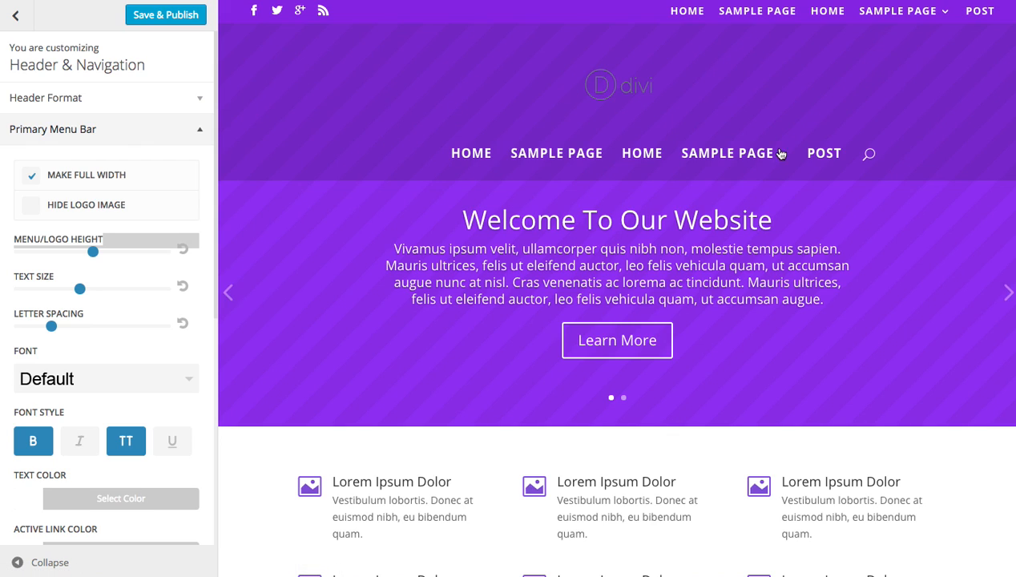
pyautogui.click(163, 17)
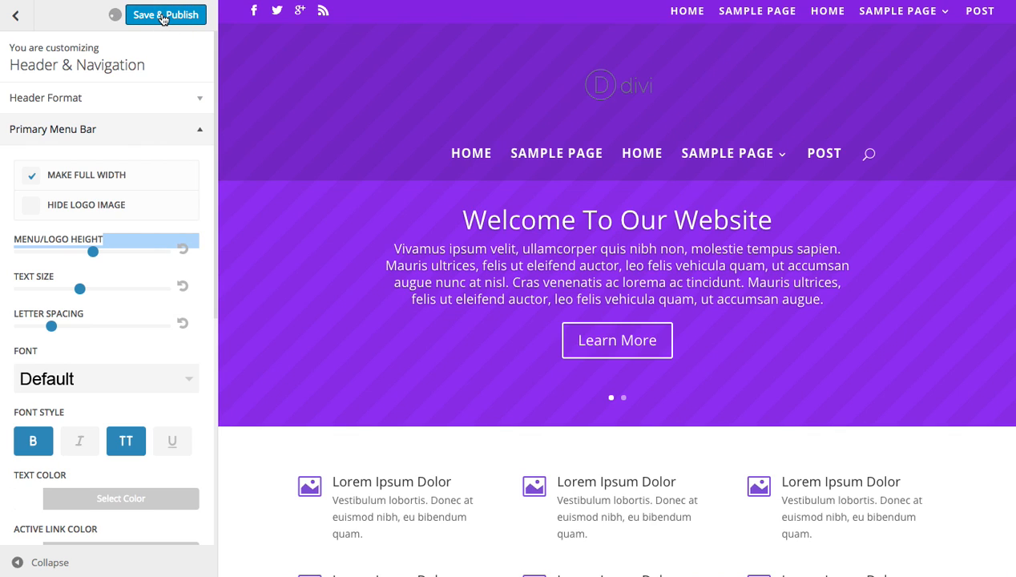
# Leave the Theme Customizer and open the displayed home page for editing.
pyautogui.click(24, 26)
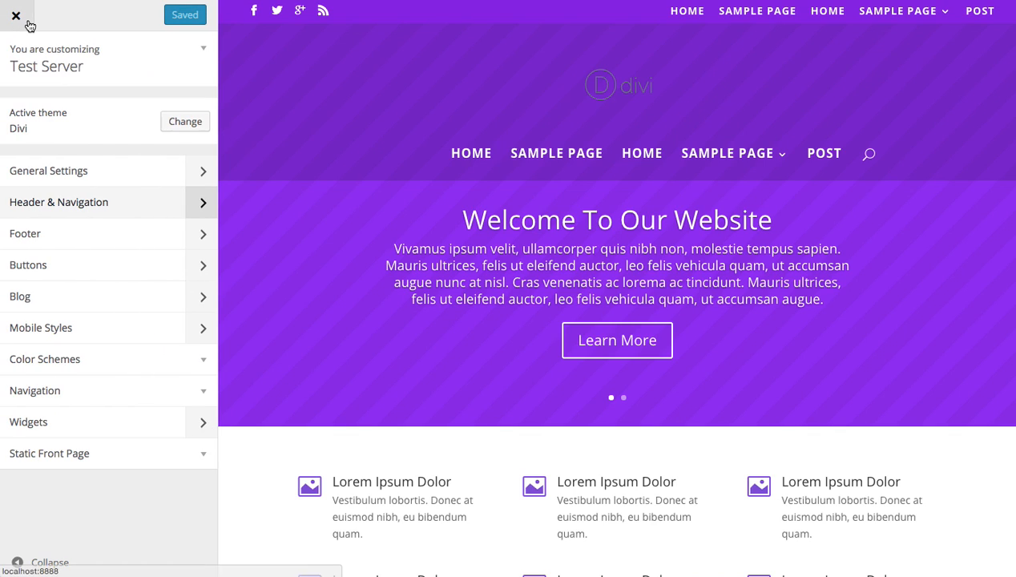
pyautogui.click(16, 17)
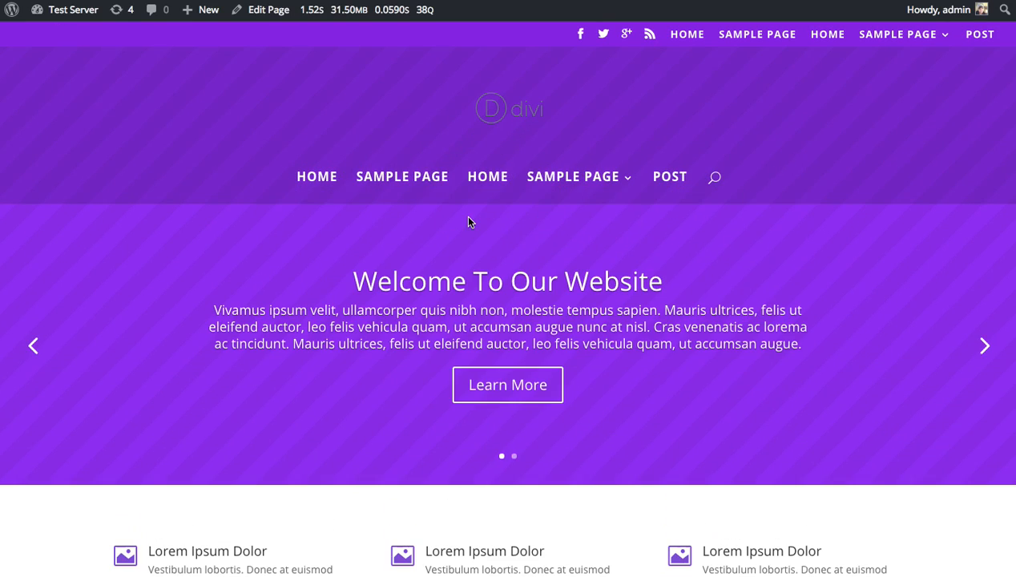
pyautogui.click(265, 13)
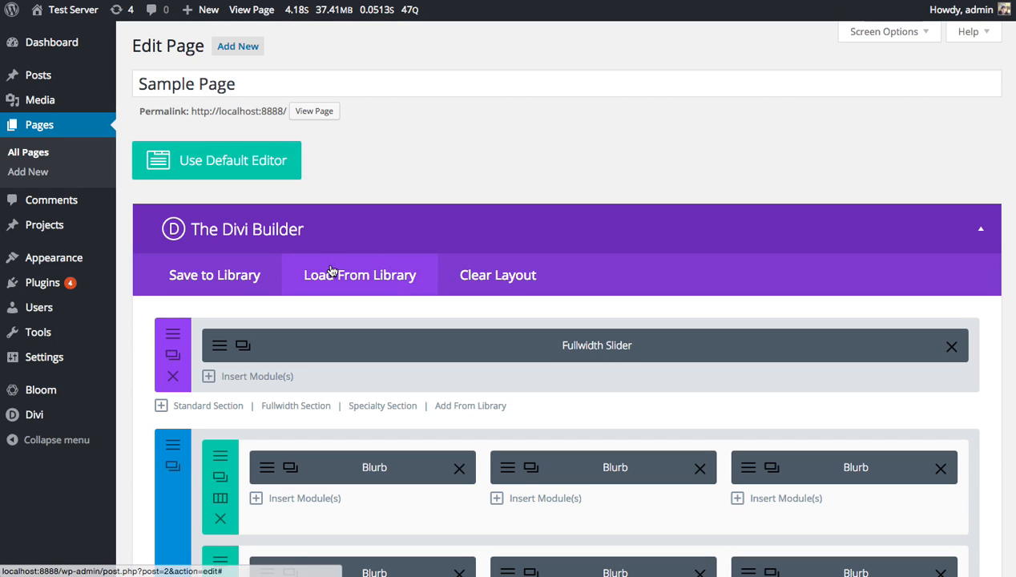
# Set bridge.jpg from the media library as the background image of the fullwidth slider's "Welcome To Our Website" slide.
pyautogui.click(231, 345)
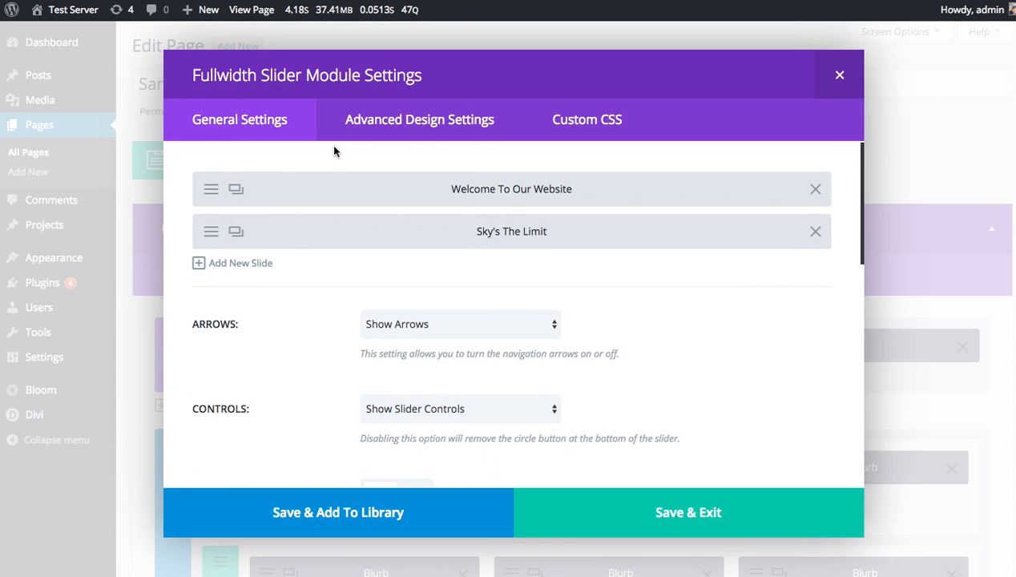
pyautogui.click(212, 196)
pyautogui.scroll(-3, 751, 276)
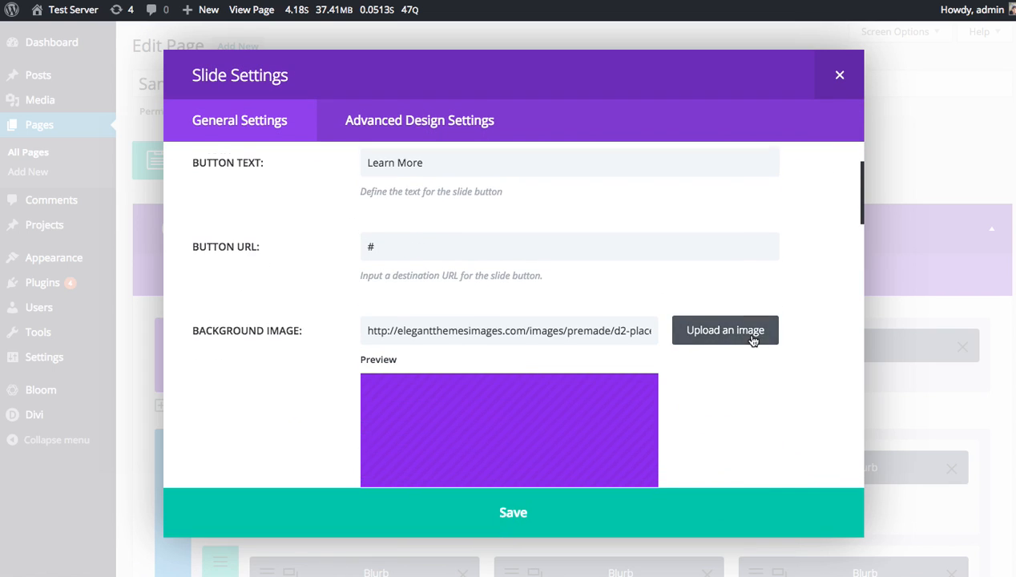
pyautogui.click(728, 309)
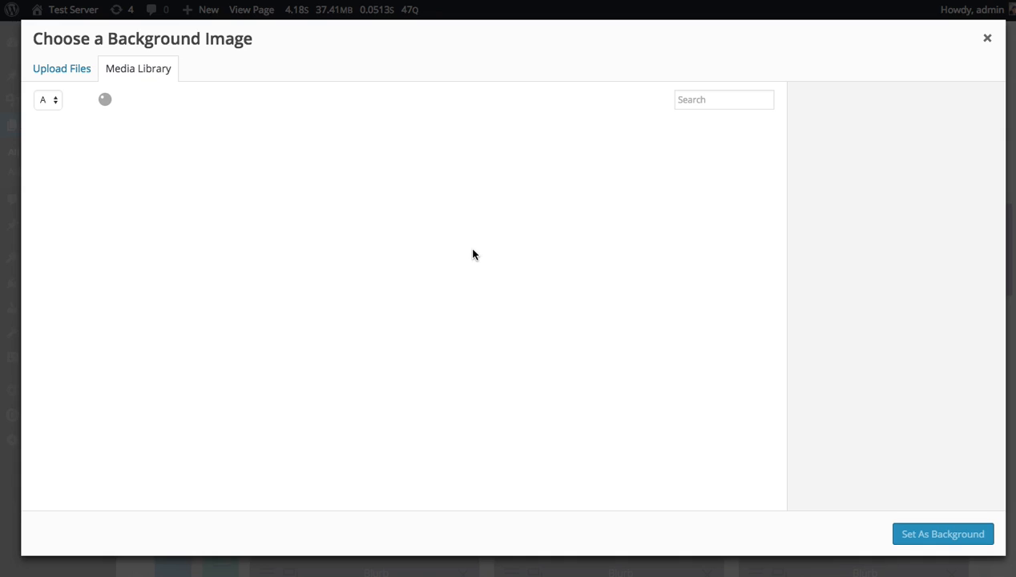
pyautogui.click(205, 175)
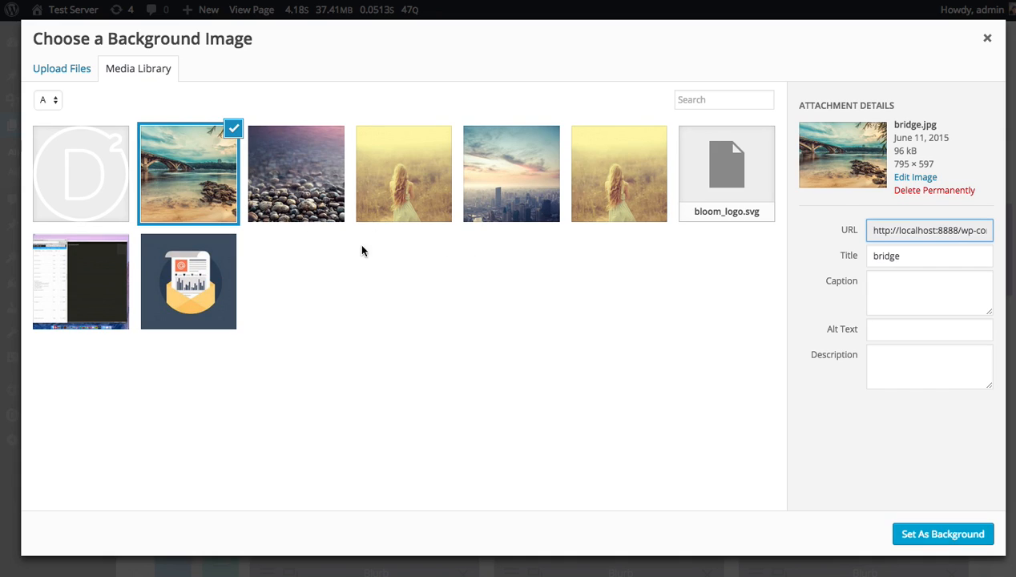
pyautogui.click(895, 533)
# Save the slide settings, and save and exit the Fullwidth Slider module.
pyautogui.scroll(-2, 806, 411)
pyautogui.scroll(-5, 806, 411)
pyautogui.click(683, 527)
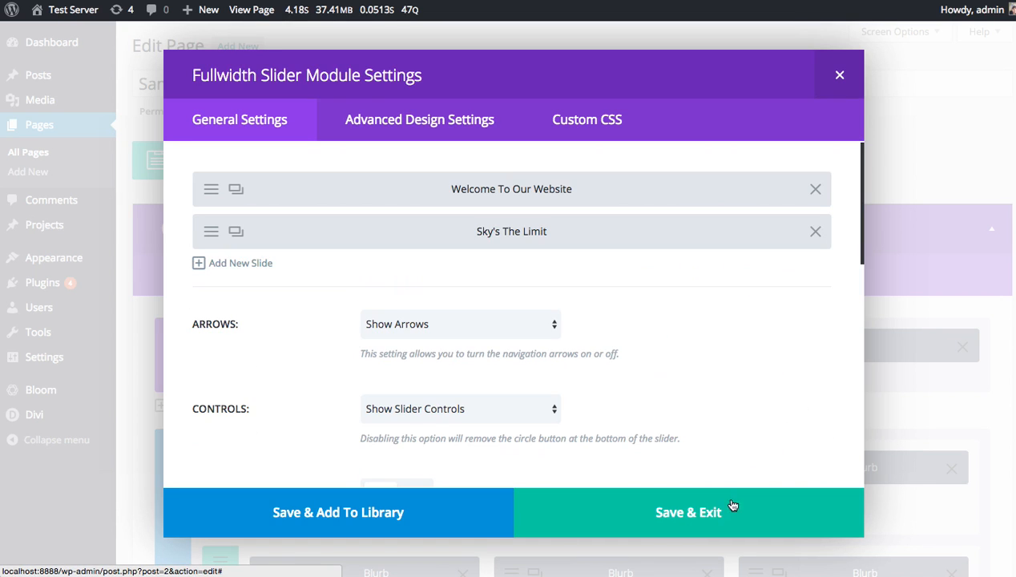
pyautogui.click(725, 504)
# Update the Sample Page to save the new slider background.
pyautogui.scroll(-5, 816, 456)
pyautogui.scroll(-15, 812, 472)
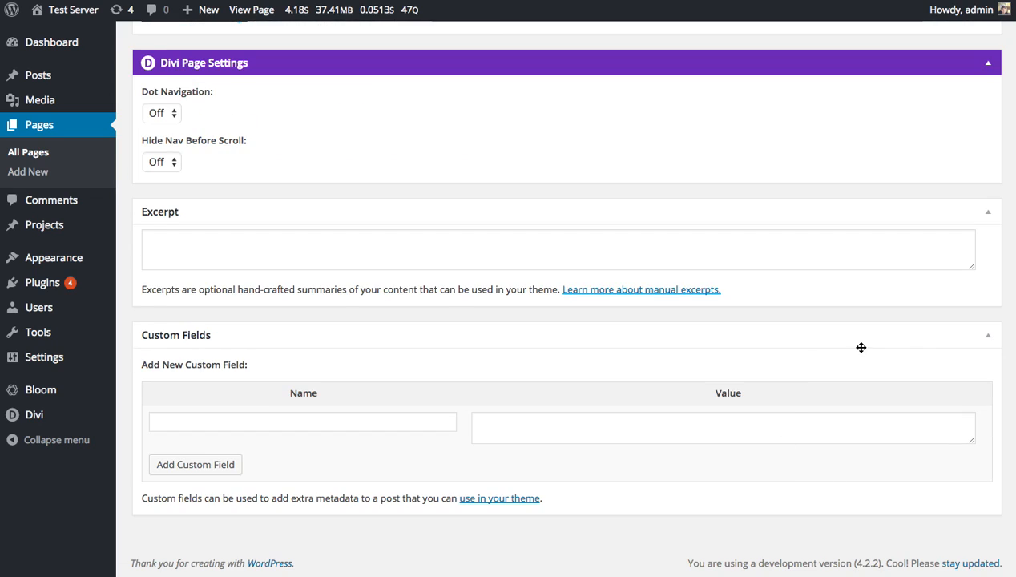
pyautogui.scroll(8, 862, 344)
pyautogui.click(968, 276)
pyautogui.scroll(12, 771, 356)
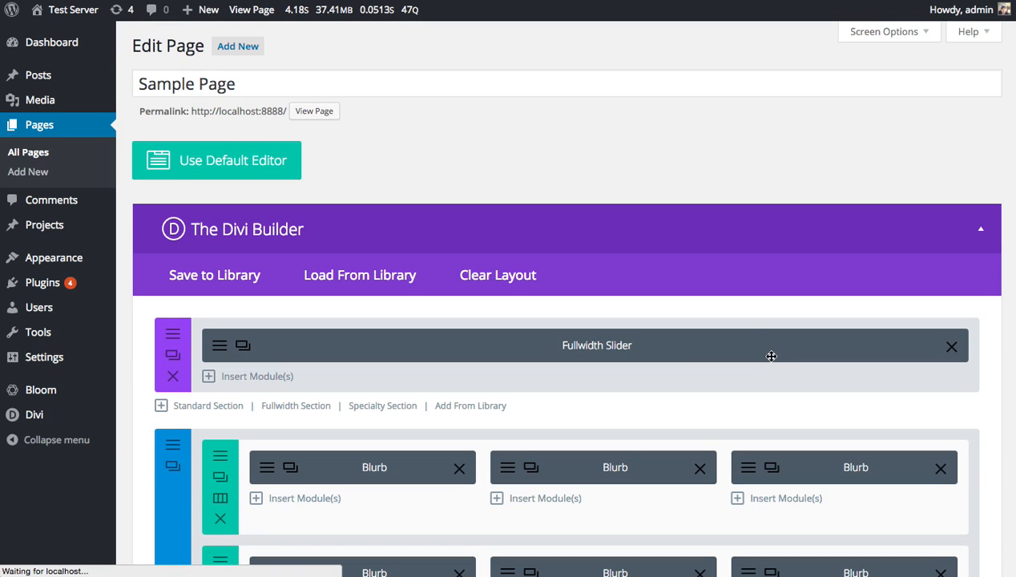
# Visit the live site's home page and examine the header over the slider while the page scrolls.
pyautogui.moveTo(69, 12)
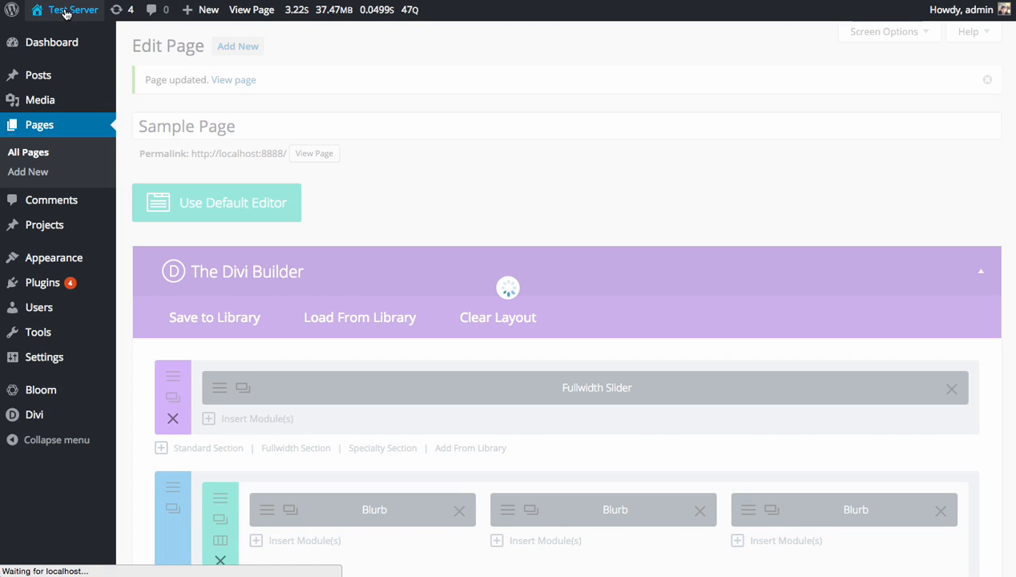
pyautogui.click(66, 13)
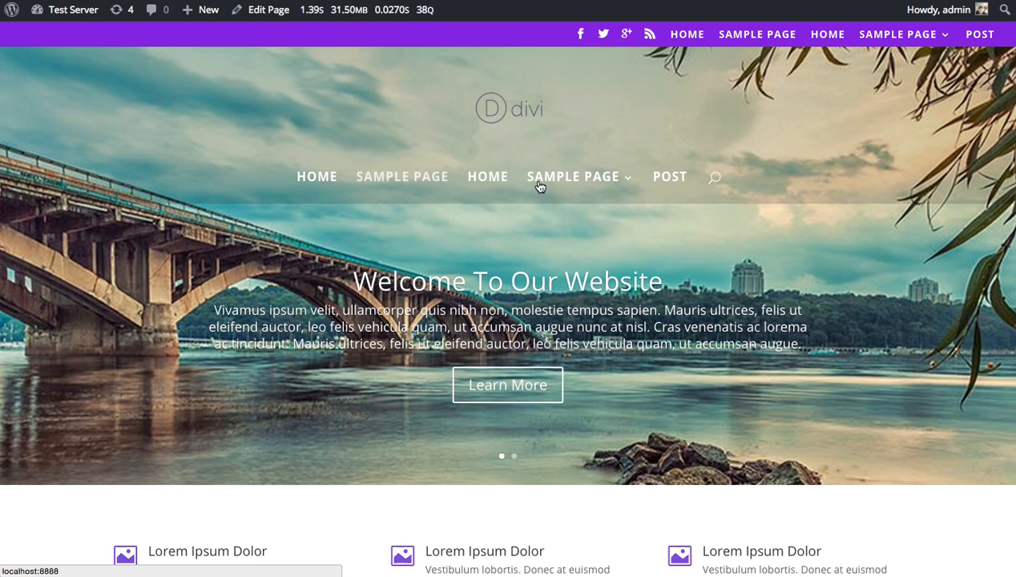
pyautogui.scroll(-5, 833, 153)
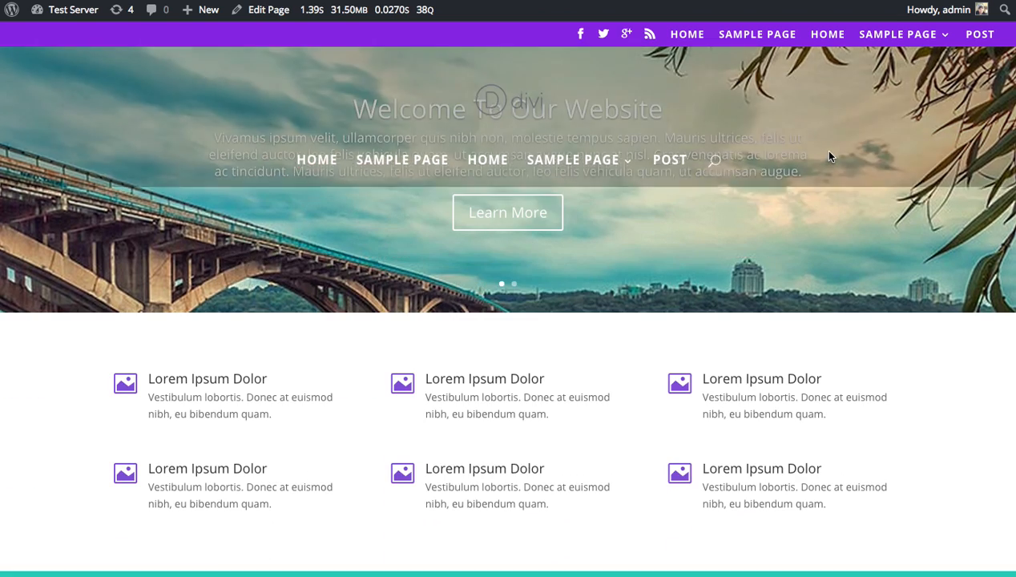
pyautogui.scroll(-15, 828, 156)
pyautogui.scroll(20, 293, 122)
pyautogui.scroll(-10, 256, 201)
pyautogui.scroll(10, 240, 120)
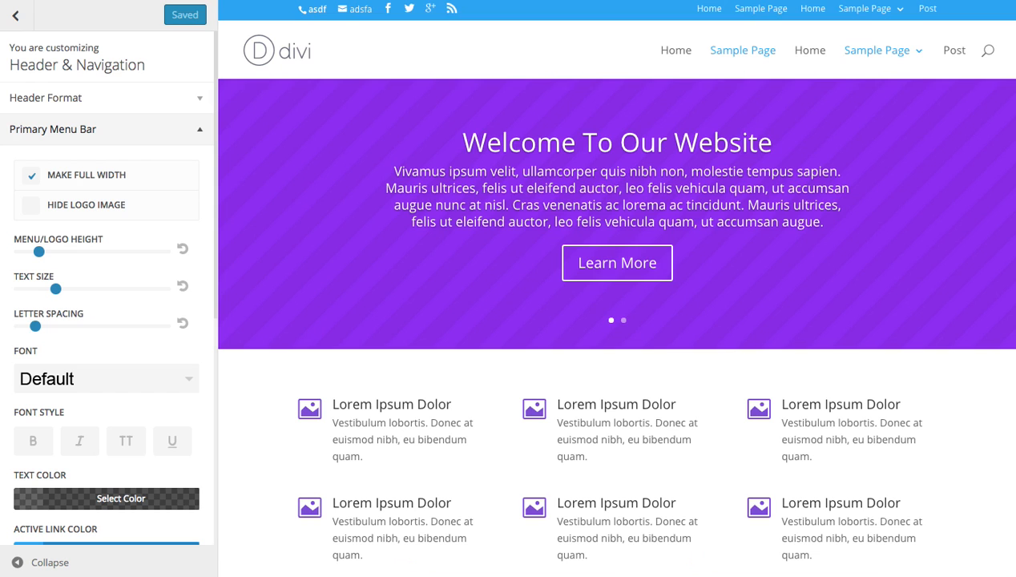
# Set the header style to Centered Inline Logo in the Theme Customizer's header format settings and publish the change.
pyautogui.click(100, 101)
pyautogui.click(86, 164)
pyautogui.click(87, 186)
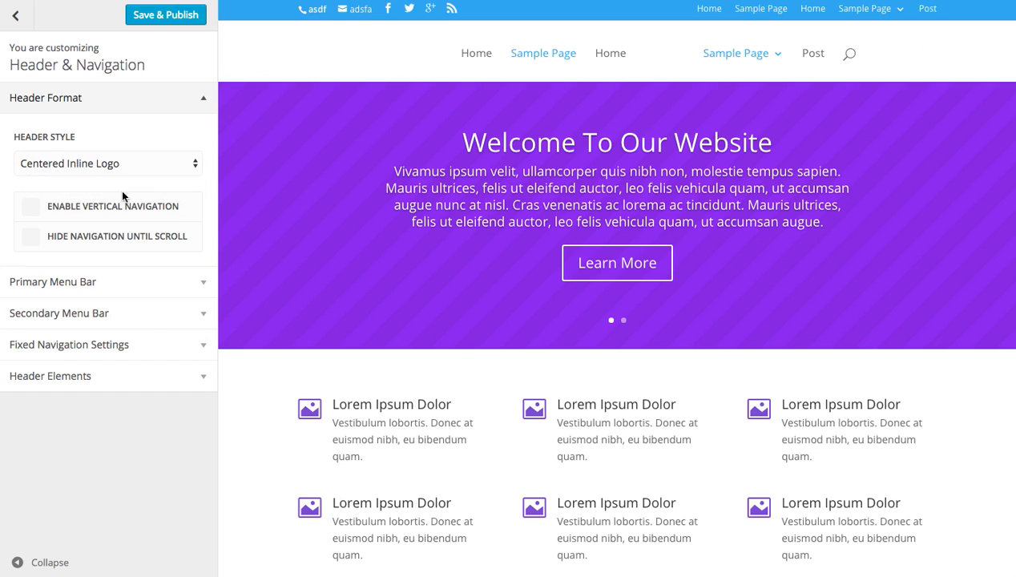
pyautogui.click(166, 15)
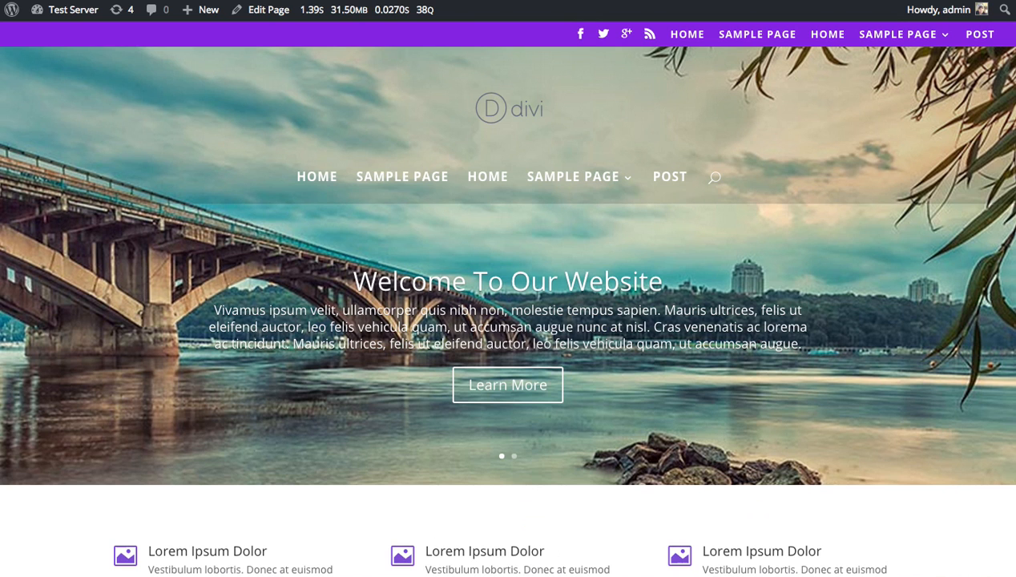
# Reload the live home page and examine the header's logo and menu layout during scrolling.
pyautogui.press('super+r')
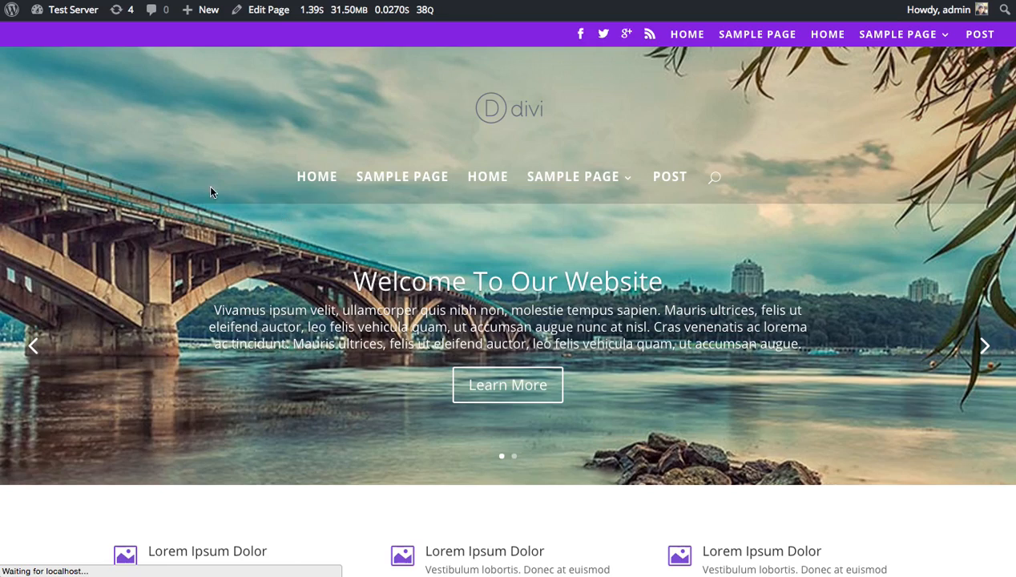
pyautogui.scroll(-5, 521, 231)
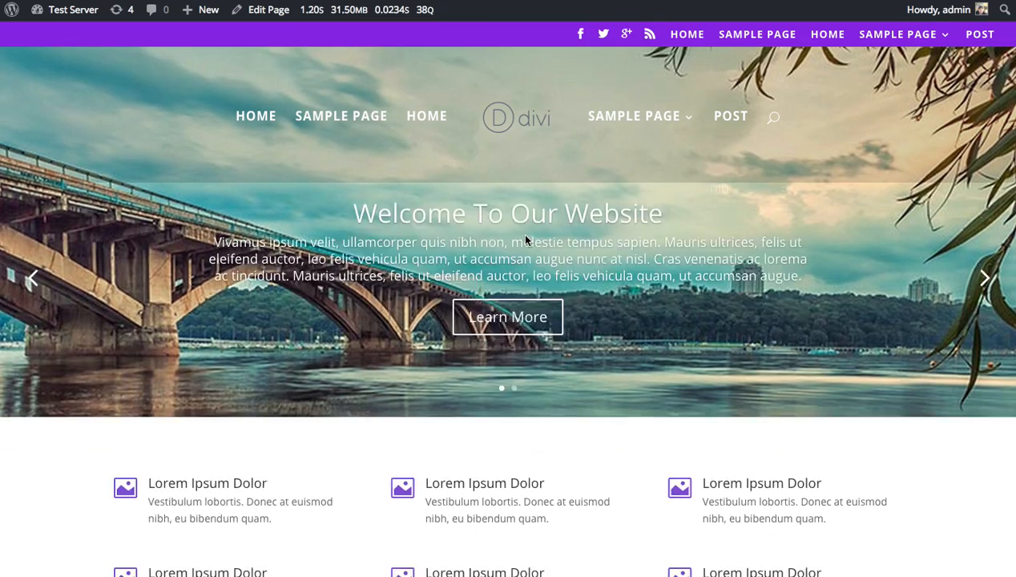
pyautogui.scroll(5, 513, 246)
pyautogui.scroll(1, 517, 256)
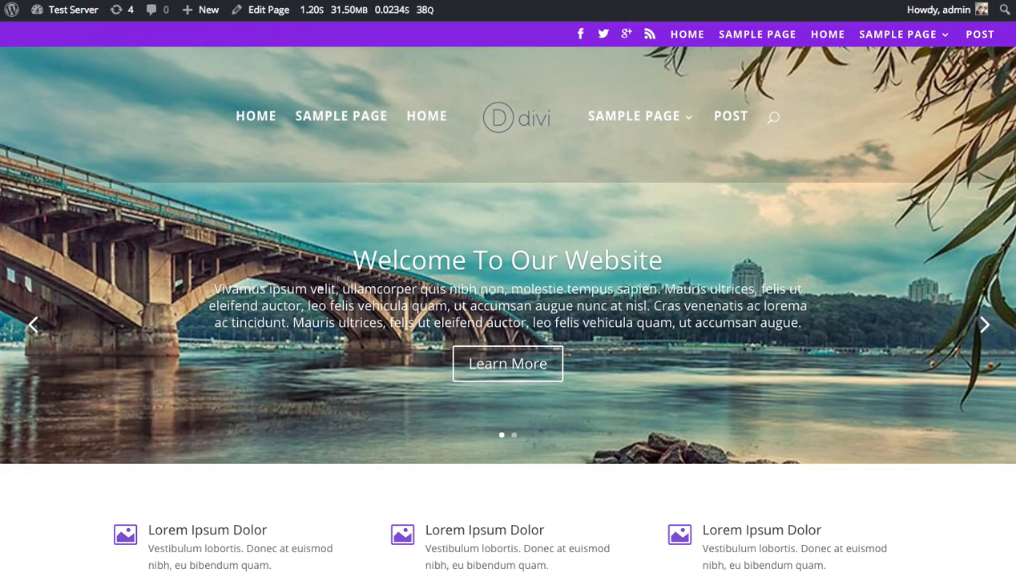